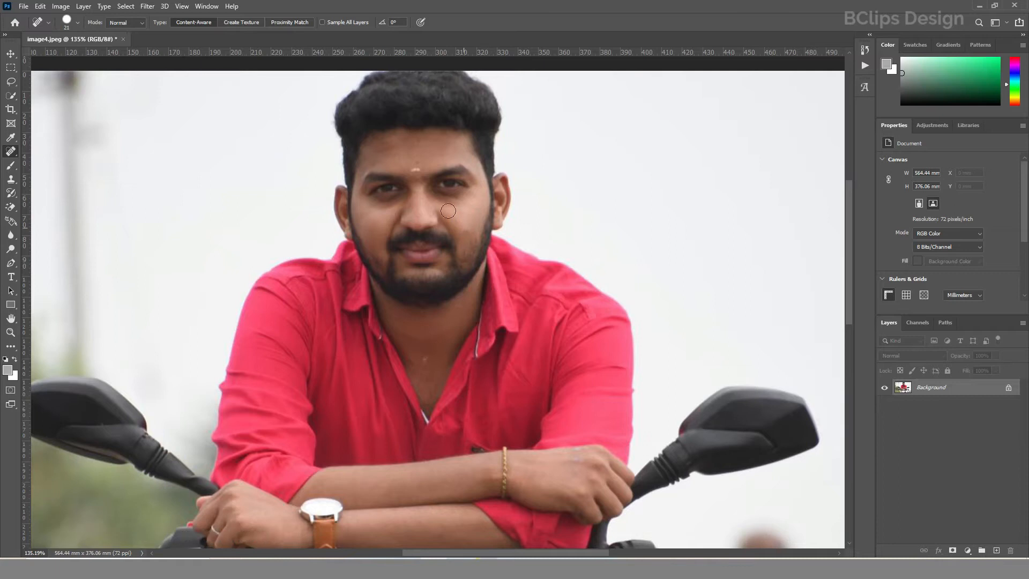
# Step: Heal the spots on the man's forehead and chest with the Spot Healing Brush, reducing the brush to 9 px for the chest
pyautogui.click(419, 152)
pyautogui.rightClick(460, 196)
pyautogui.moveTo(484, 220); pyautogui.dragTo(477, 219)
pyautogui.click(427, 356)
pyautogui.scroll(-5, 472, 355)
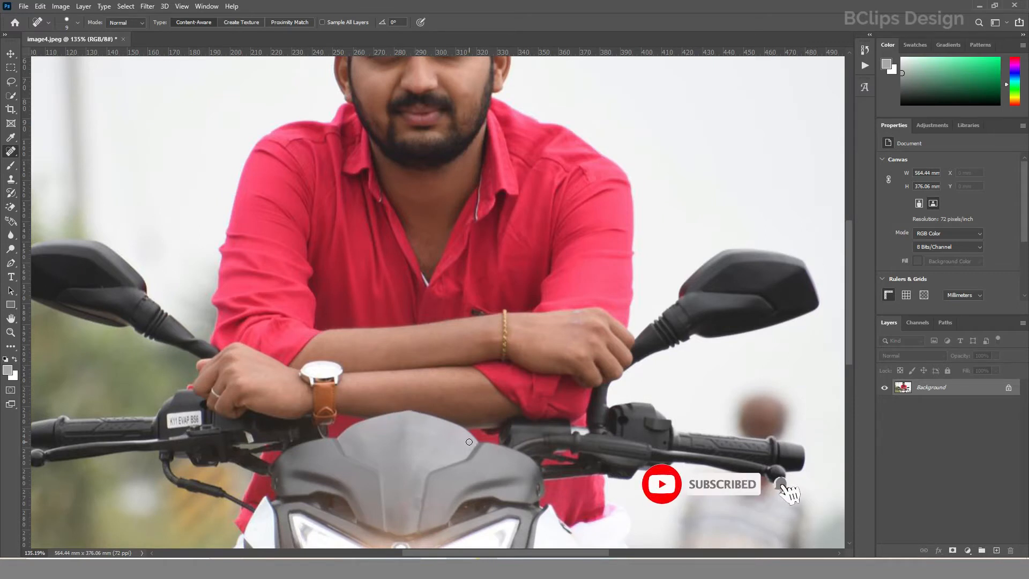
pyautogui.scroll(-5, 776, 452)
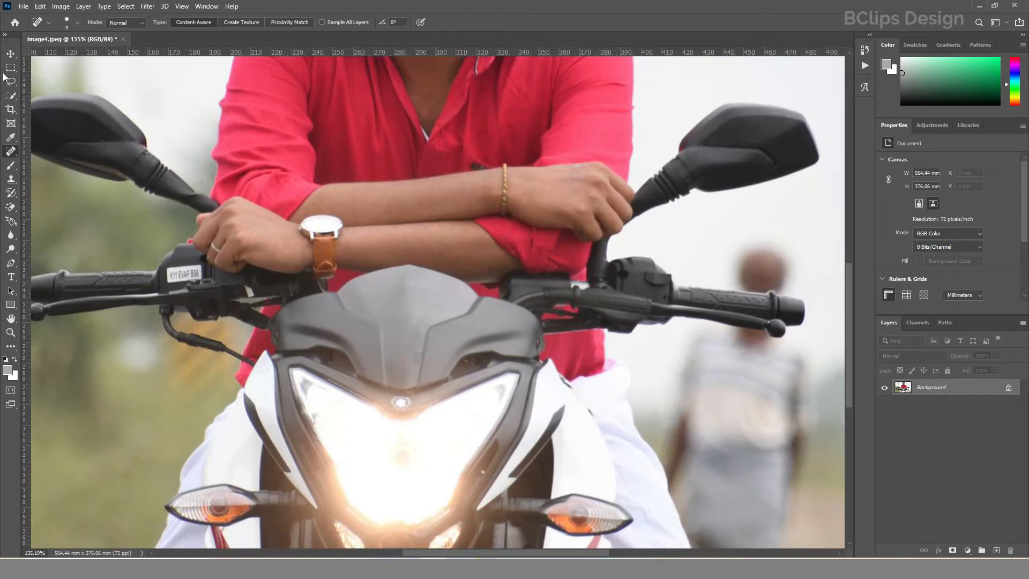
pyautogui.click(11, 54)
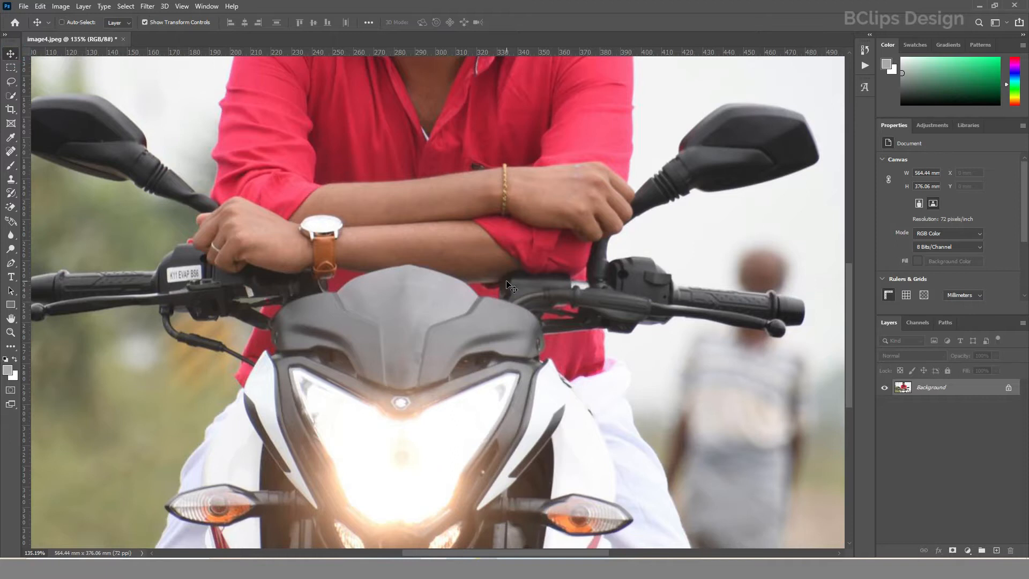
pyautogui.hotkey('ctrl', '0')
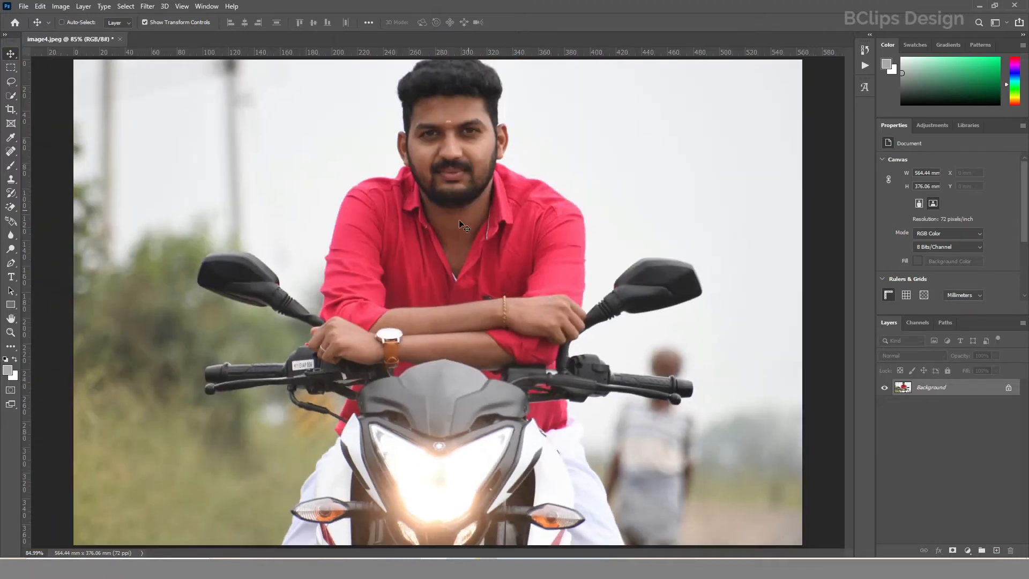
# Step: Lasso the blurred person in the background with a 1 px feather, selecting the head above the handlebar and the body below it
pyautogui.click(10, 82)
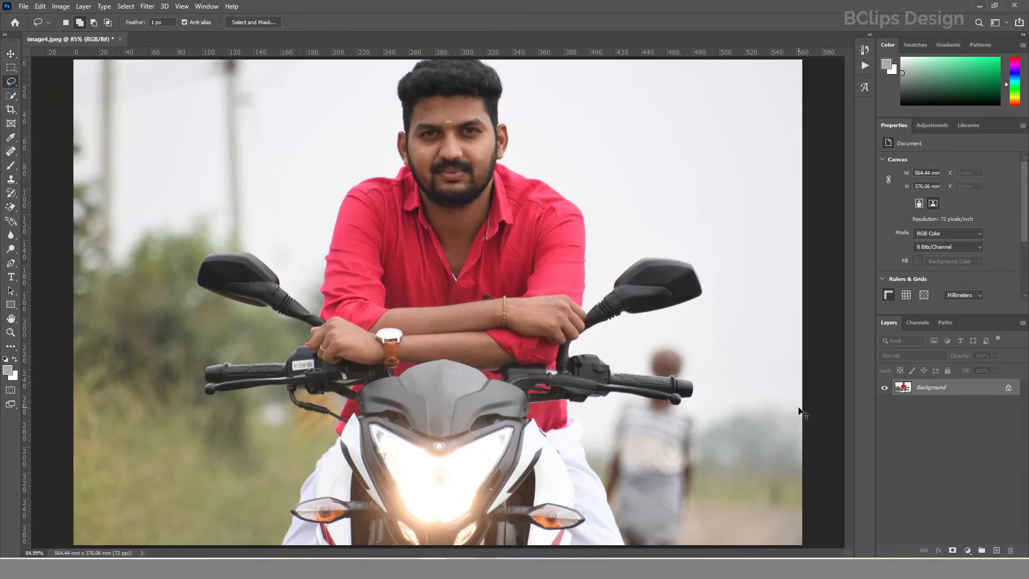
pyautogui.hotkey('ctrl', '+')
pyautogui.hotkey('ctrl', '+')
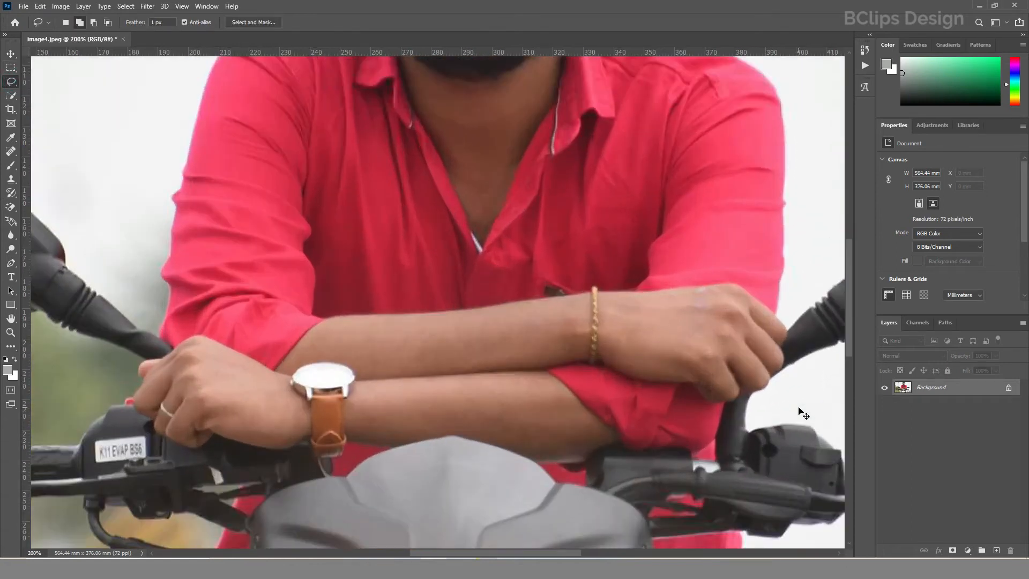
pyautogui.hotkey('ctrl', '0')
pyautogui.hotkey('ctrl', '1')
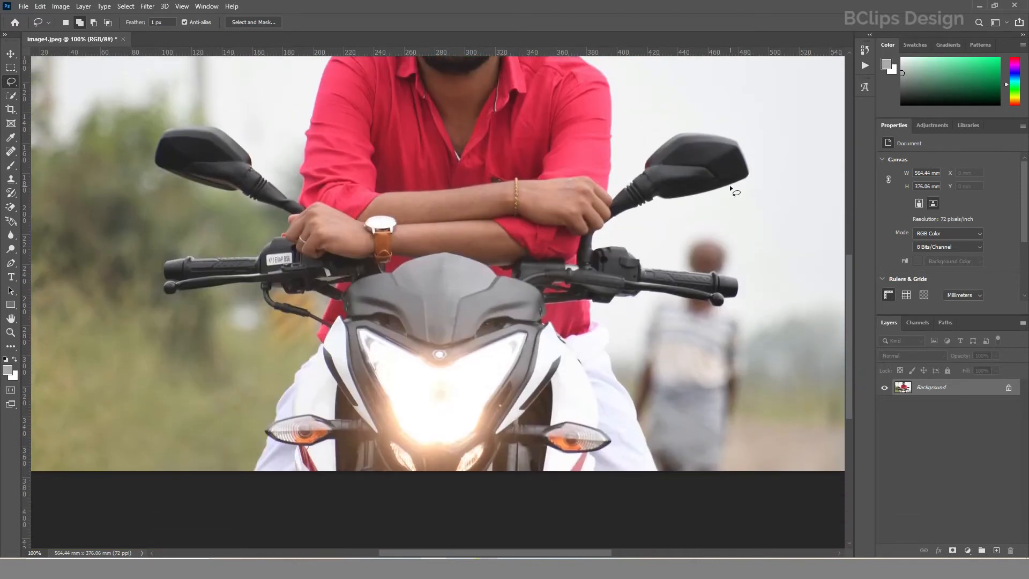
pyautogui.moveTo(726, 219)
pyautogui.mouseDown()
pyautogui.moveTo(697, 221)
pyautogui.moveTo(682, 248)
pyautogui.mouseUp()
pyautogui.moveTo(731, 221); pyautogui.dragTo(733, 229)
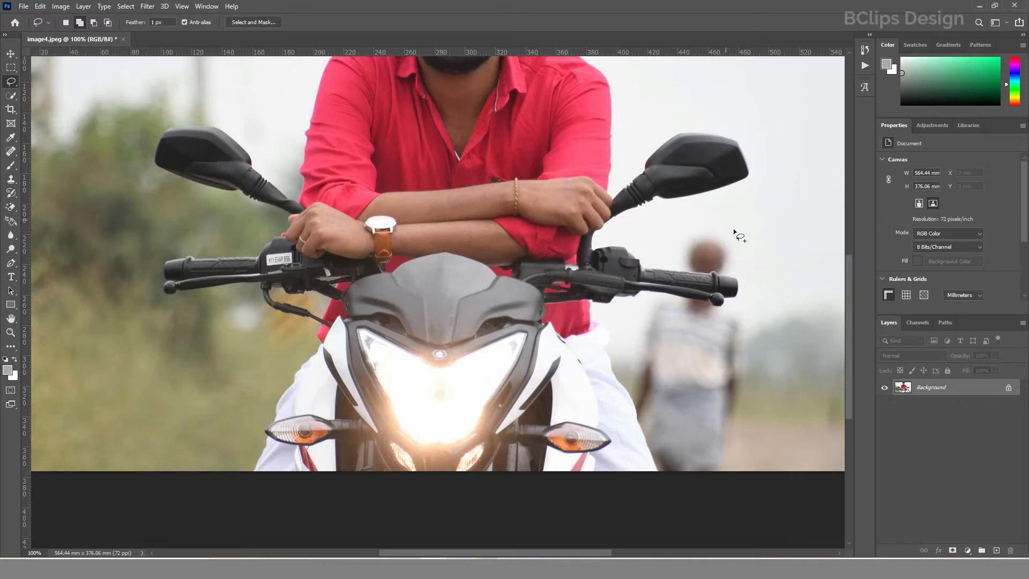
pyautogui.click(82, 23)
pyautogui.moveTo(675, 297)
pyautogui.mouseDown()
pyautogui.moveTo(689, 296)
pyautogui.moveTo(701, 321)
pyautogui.mouseUp()
pyautogui.moveTo(648, 295); pyautogui.dragTo(670, 294)
pyautogui.moveTo(779, 397)
pyautogui.mouseDown()
pyautogui.moveTo(745, 466)
pyautogui.moveTo(723, 477)
pyautogui.moveTo(663, 477)
pyautogui.moveTo(642, 434)
pyautogui.mouseUp()
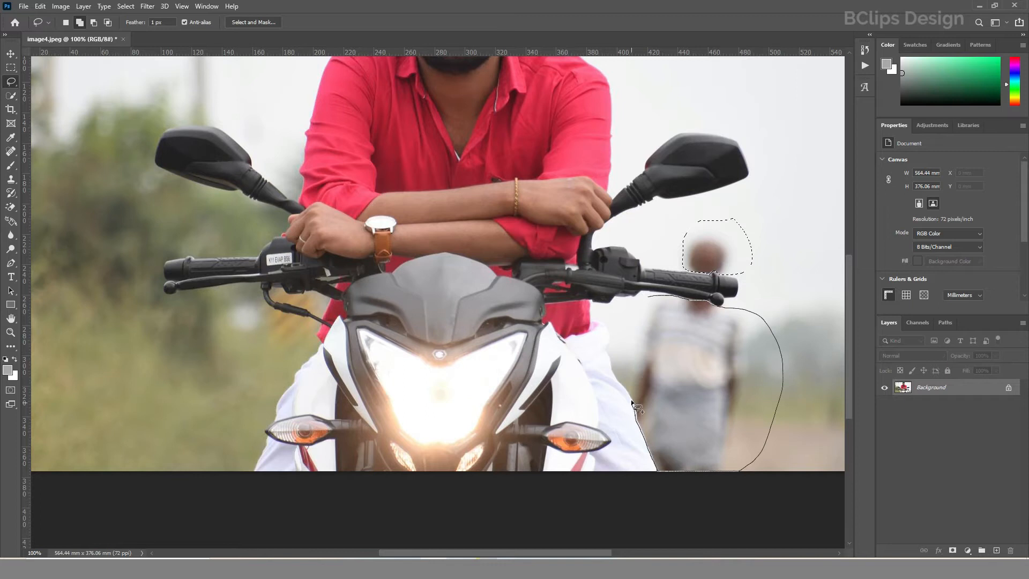
pyautogui.moveTo(651, 294); pyautogui.dragTo(652, 295)
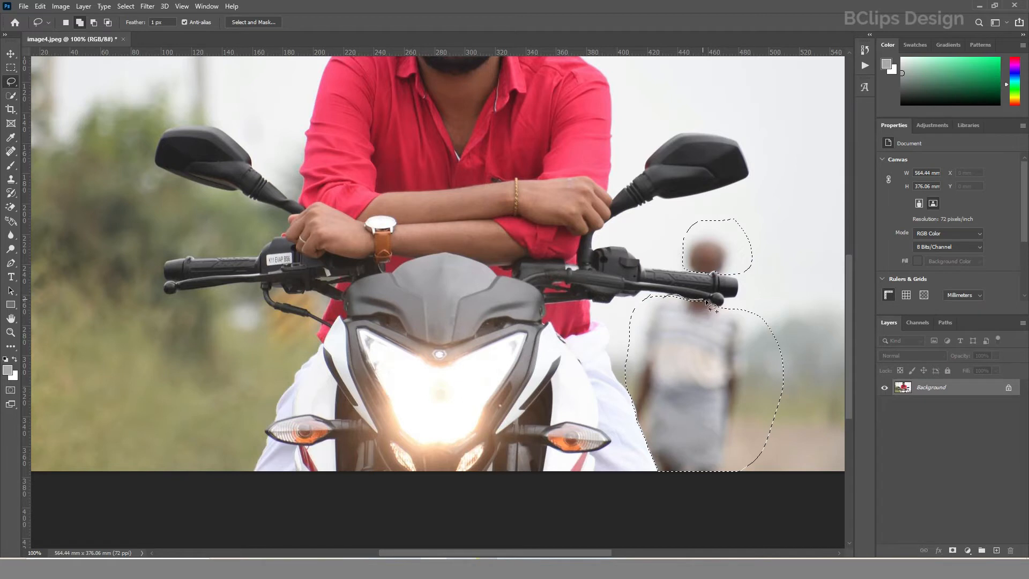
pyautogui.moveTo(664, 300)
pyautogui.mouseDown()
pyautogui.moveTo(707, 305)
pyautogui.moveTo(681, 318)
pyautogui.moveTo(666, 298)
pyautogui.mouseUp()
pyautogui.click(11, 53)
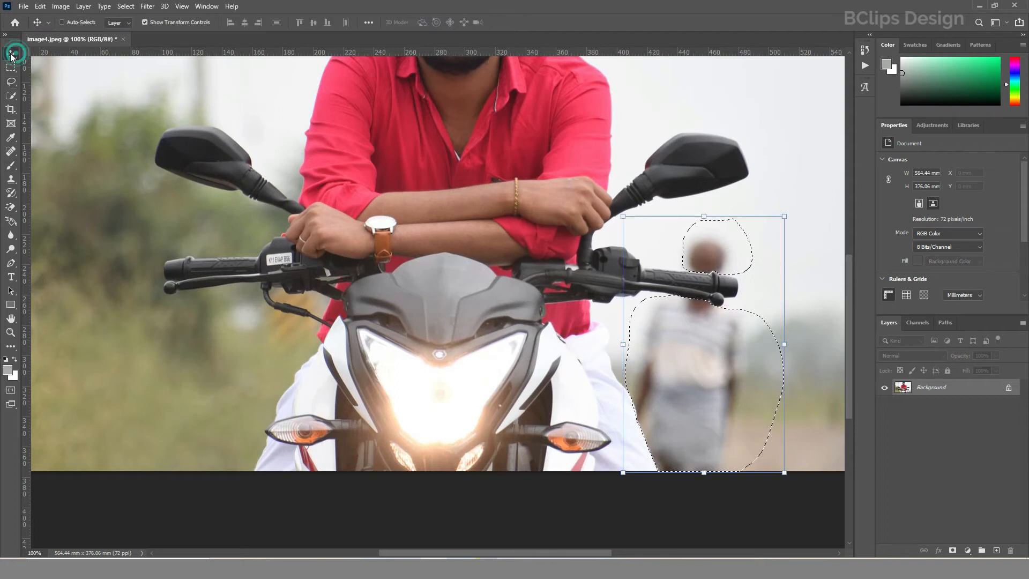
# Step: Paint out the blurred background person with the Clone Stamp, sampling nearby sky, trees and ground inside the selection
pyautogui.click(12, 181)
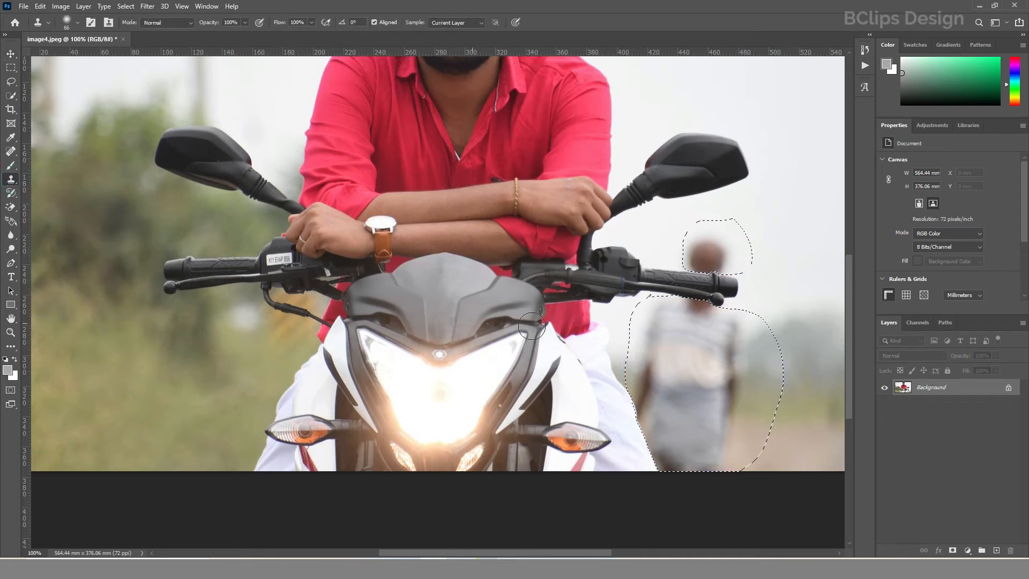
pyautogui.keyDown('alt'); pyautogui.click(814, 220); pyautogui.keyUp('alt')
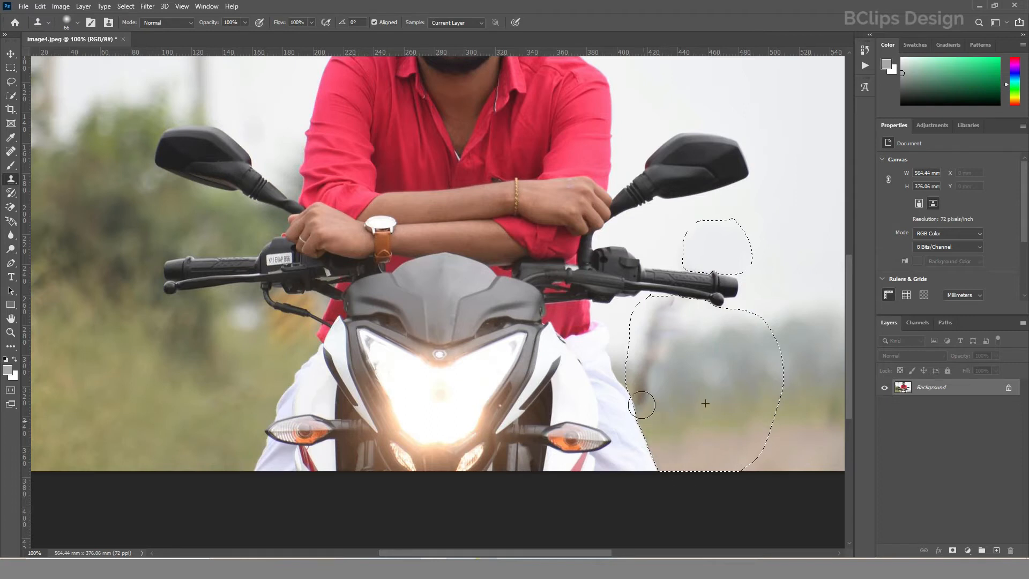
pyautogui.moveTo(646, 394); pyautogui.dragTo(656, 359)
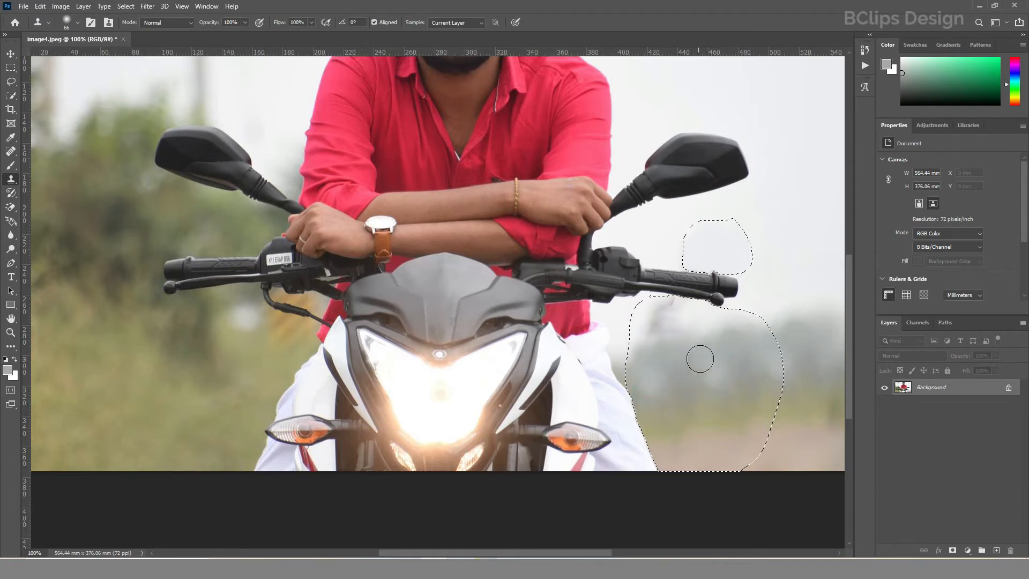
pyautogui.keyDown('alt'); pyautogui.click(735, 340); pyautogui.keyUp('alt')
pyautogui.moveTo(668, 349); pyautogui.dragTo(662, 336)
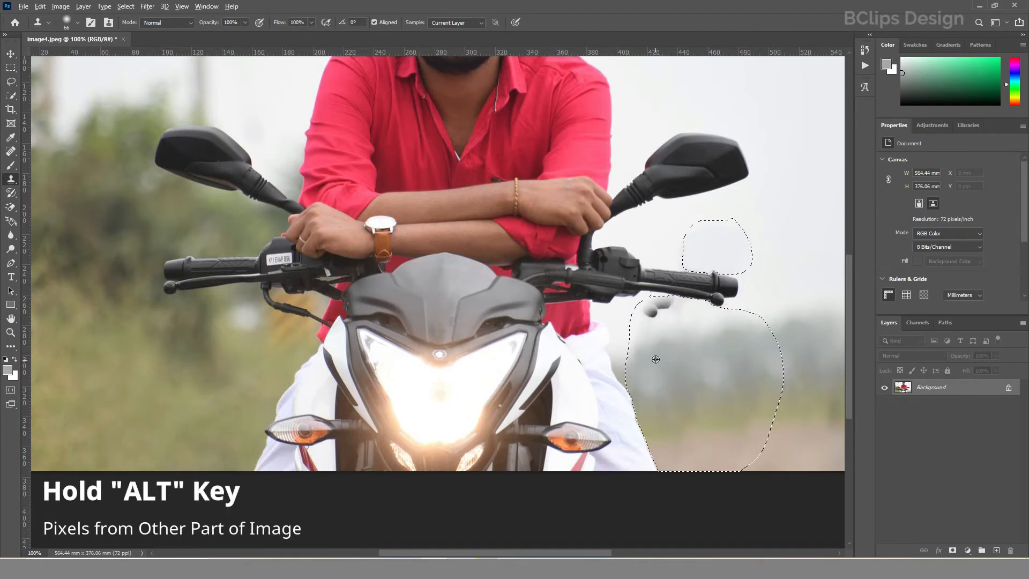
pyautogui.keyDown('alt'); pyautogui.click(805, 241); pyautogui.keyUp('alt')
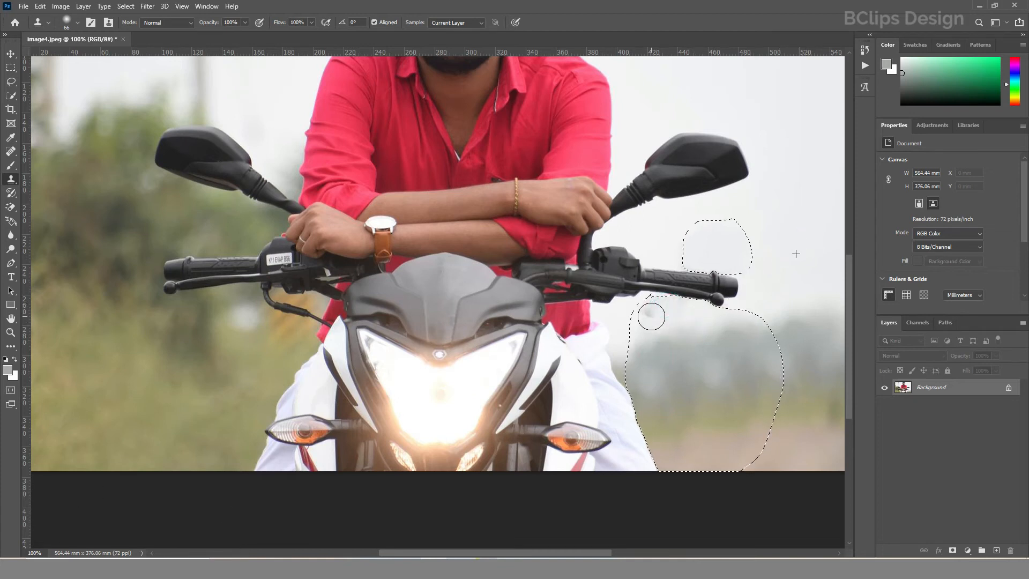
pyautogui.moveTo(725, 338); pyautogui.dragTo(783, 354)
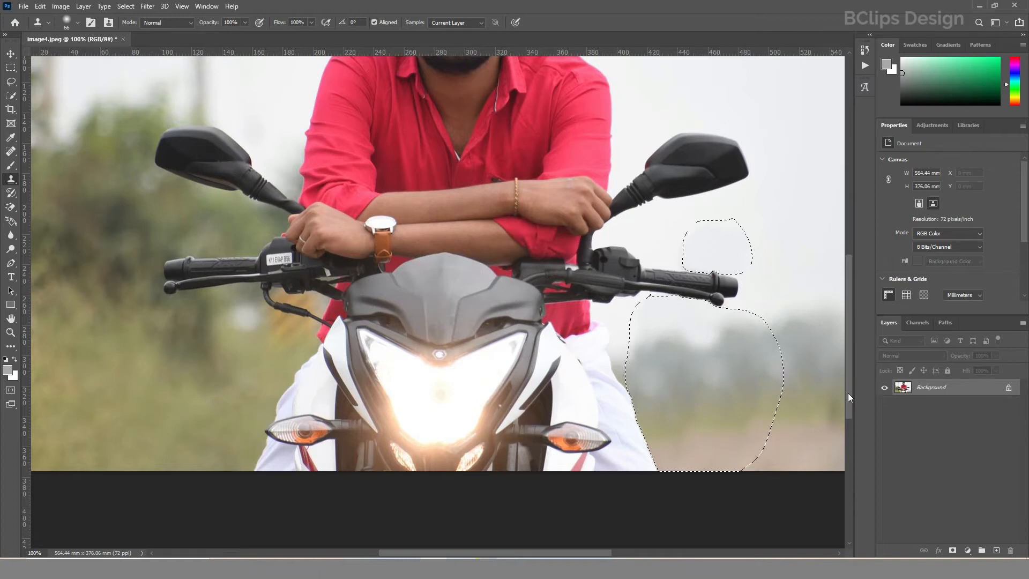
# Step: Deselect the retouched area around the removed background person
pyautogui.click(10, 53)
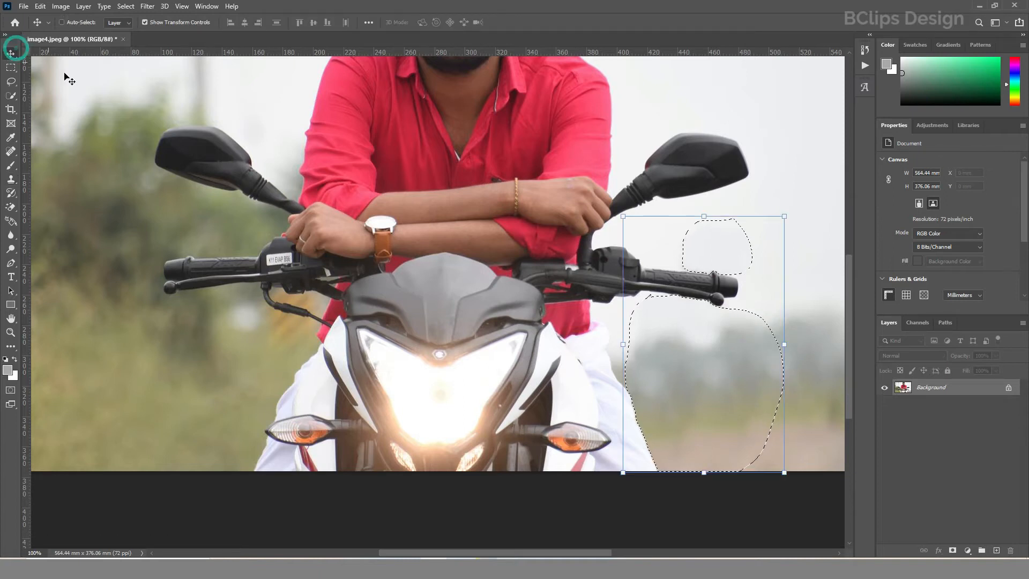
pyautogui.click(126, 7)
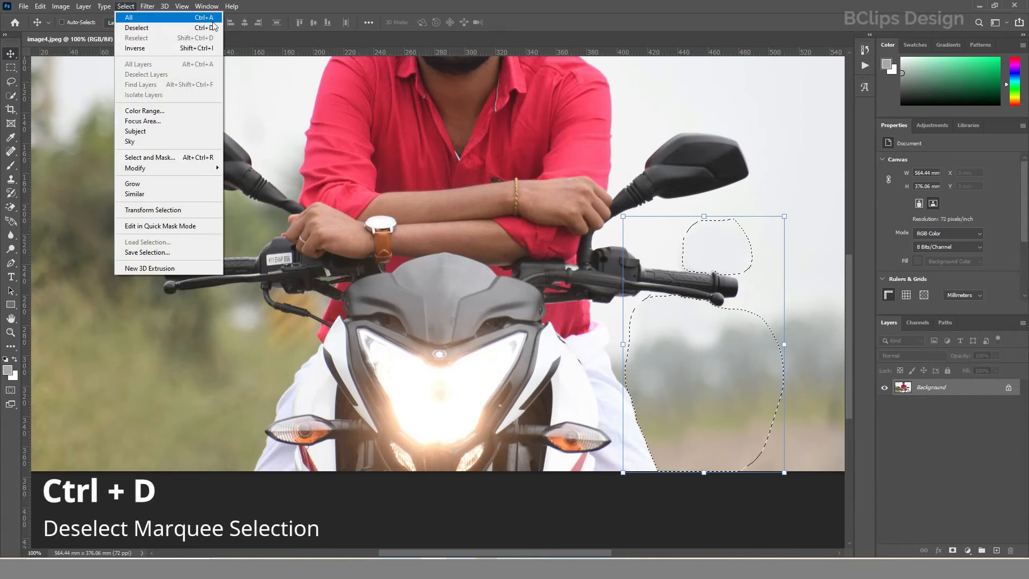
pyautogui.click(532, 16)
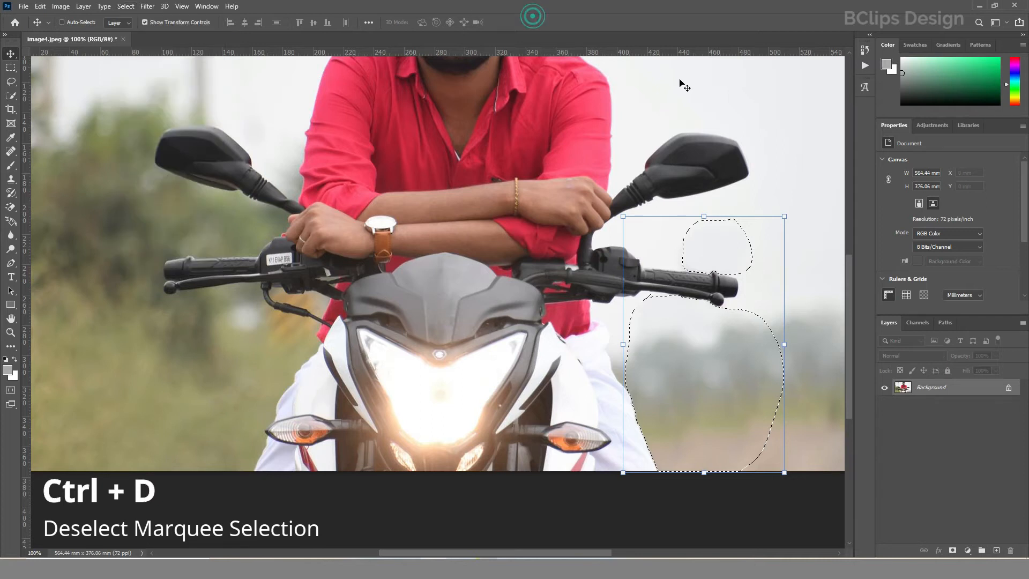
pyautogui.hotkey('ctrl', 'd')
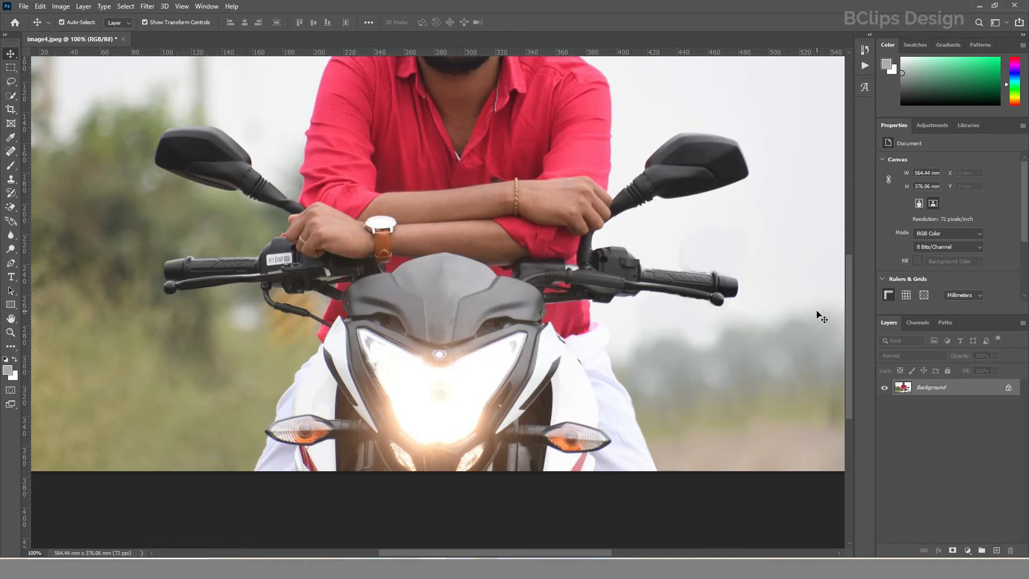
pyautogui.hotkey('ctrl', '-')
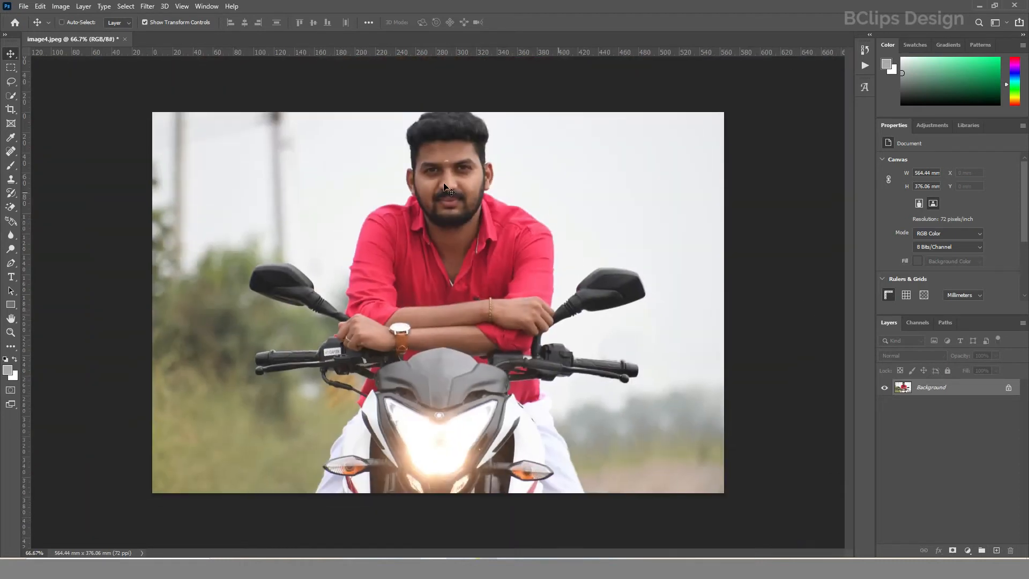
# Step: Clone clean sky over the utility pole closest to the man with the Clone Stamp
pyautogui.click(10, 180)
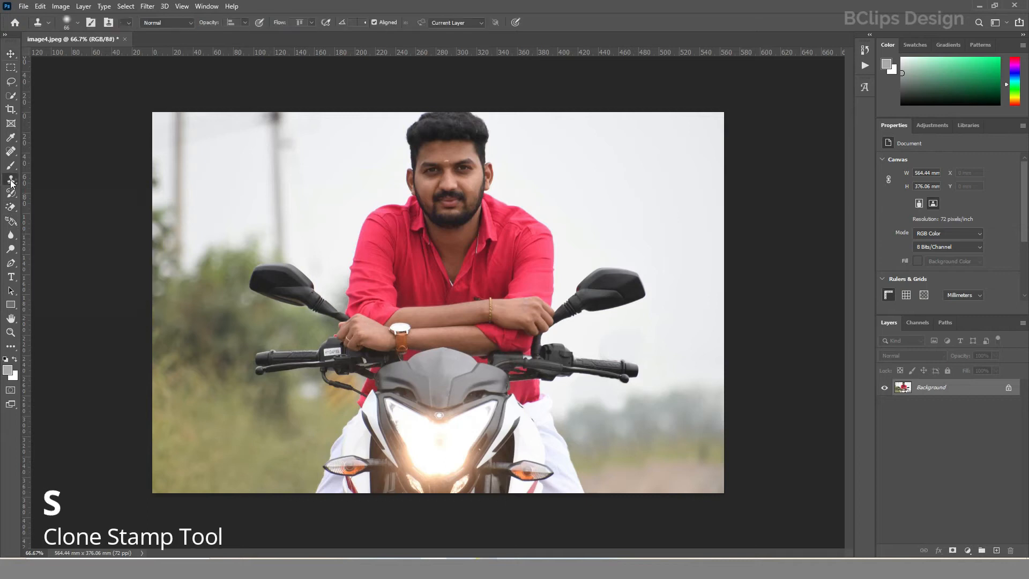
pyautogui.keyDown('alt'); pyautogui.click(326, 125); pyautogui.keyUp('alt')
pyautogui.keyDown('alt'); pyautogui.click(283, 153); pyautogui.keyUp('alt')
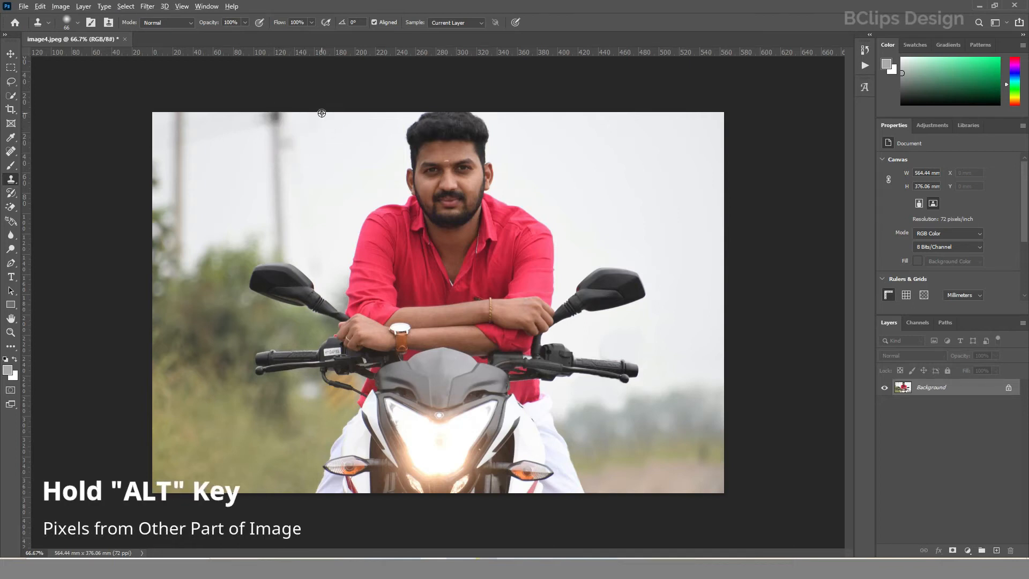
pyautogui.keyDown('alt'); pyautogui.click(321, 112); pyautogui.keyUp('alt')
pyautogui.moveTo(275, 112)
pyautogui.mouseDown()
pyautogui.moveTo(289, 141)
pyautogui.moveTo(279, 169)
pyautogui.moveTo(275, 127)
pyautogui.moveTo(258, 145)
pyautogui.moveTo(273, 112)
pyautogui.moveTo(279, 249)
pyautogui.moveTo(267, 233)
pyautogui.moveTo(245, 231)
pyautogui.moveTo(268, 232)
pyautogui.mouseUp()
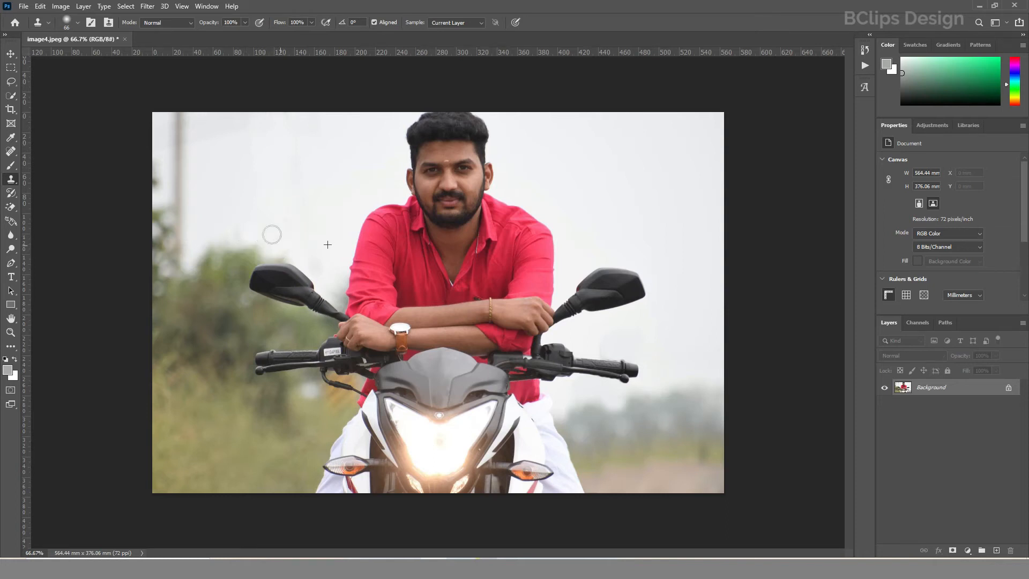
# Step: Clone clean sky over the remaining pole near the photo's left edge and touch up the surrounding sky
pyautogui.keyDown('alt'); pyautogui.click(219, 111); pyautogui.keyUp('alt')
pyautogui.moveTo(179, 111)
pyautogui.mouseDown()
pyautogui.moveTo(184, 211)
pyautogui.moveTo(154, 172)
pyautogui.moveTo(167, 152)
pyautogui.moveTo(145, 134)
pyautogui.moveTo(165, 218)
pyautogui.moveTo(188, 230)
pyautogui.moveTo(326, 230)
pyautogui.moveTo(365, 201)
pyautogui.mouseUp()
pyautogui.keyDown('alt'); pyautogui.click(288, 195); pyautogui.keyUp('alt')
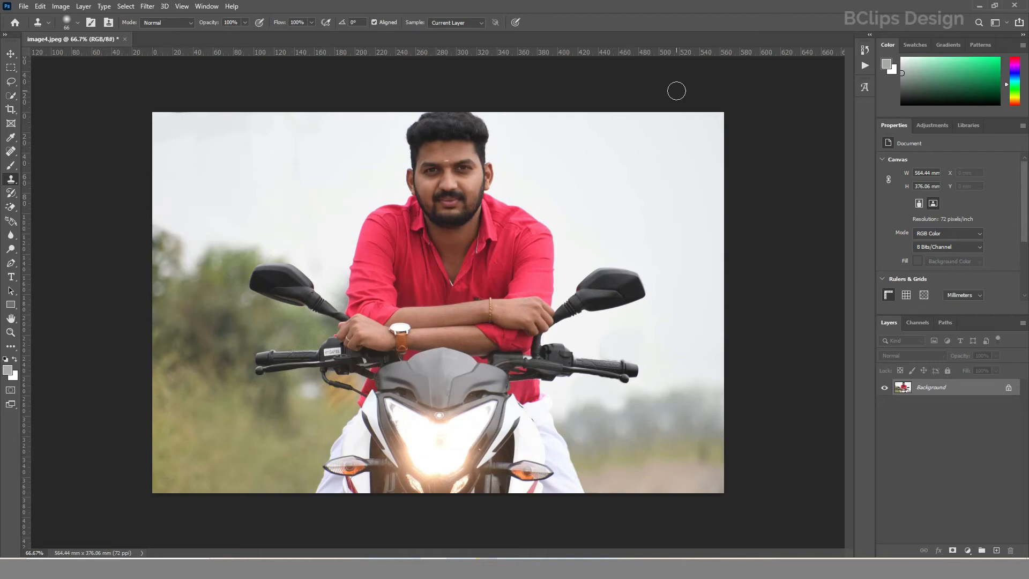
pyautogui.click(10, 54)
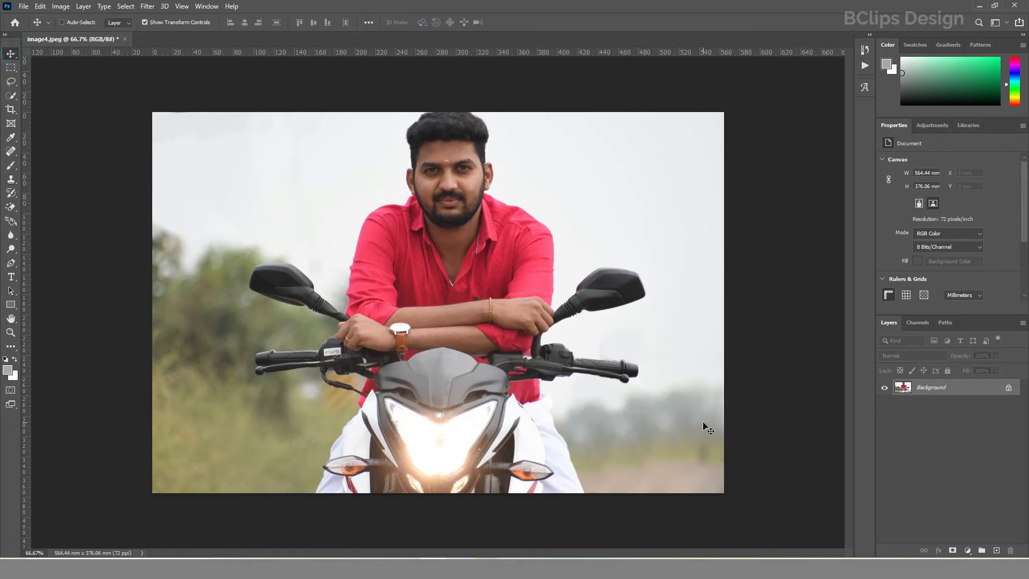
# Step: Convert the Background layer to a smart object and add a Curves adjustment layer above it
pyautogui.rightClick(927, 388)
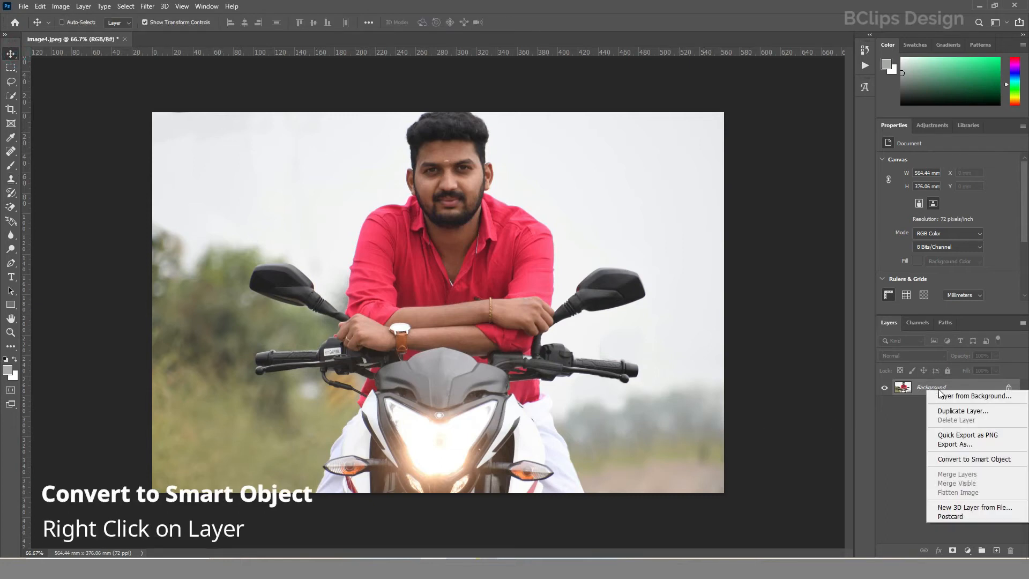
pyautogui.click(956, 458)
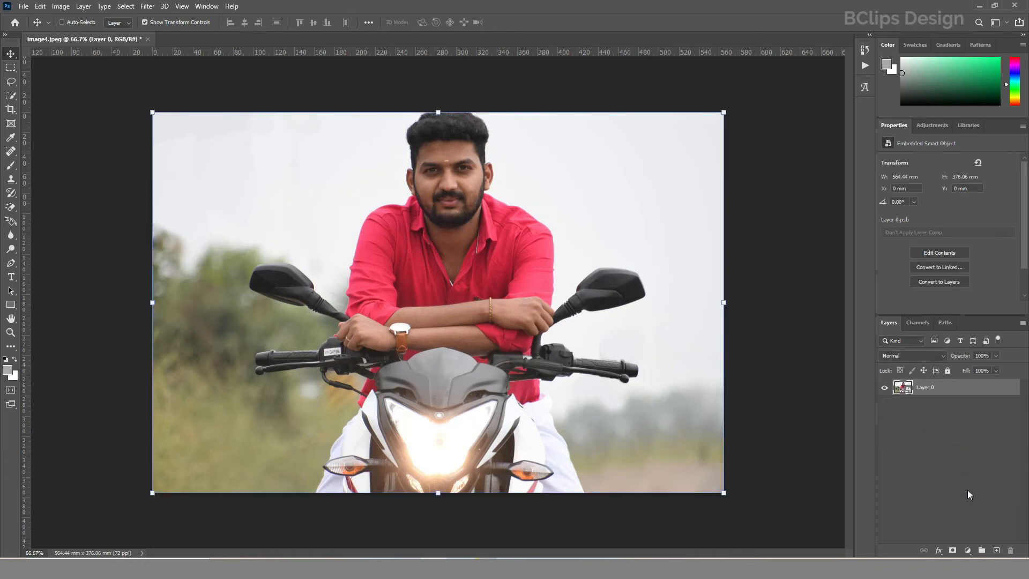
pyautogui.click(967, 551)
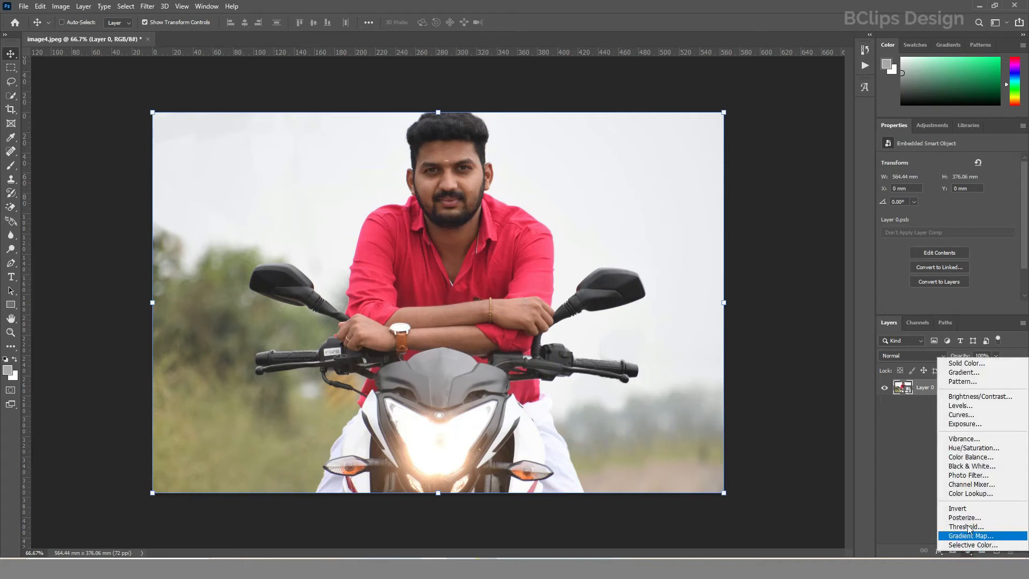
pyautogui.click(980, 415)
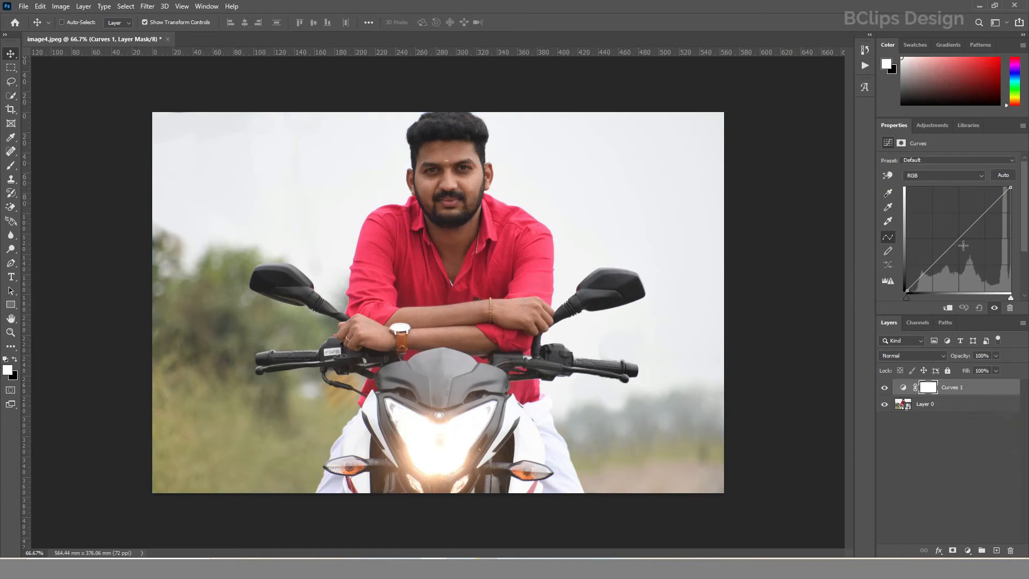
# Step: Raise the middle of the RGB curve to brighten the photo and shift the black point slightly inward to deepen the shadows
pyautogui.moveTo(959, 238); pyautogui.dragTo(952, 228)
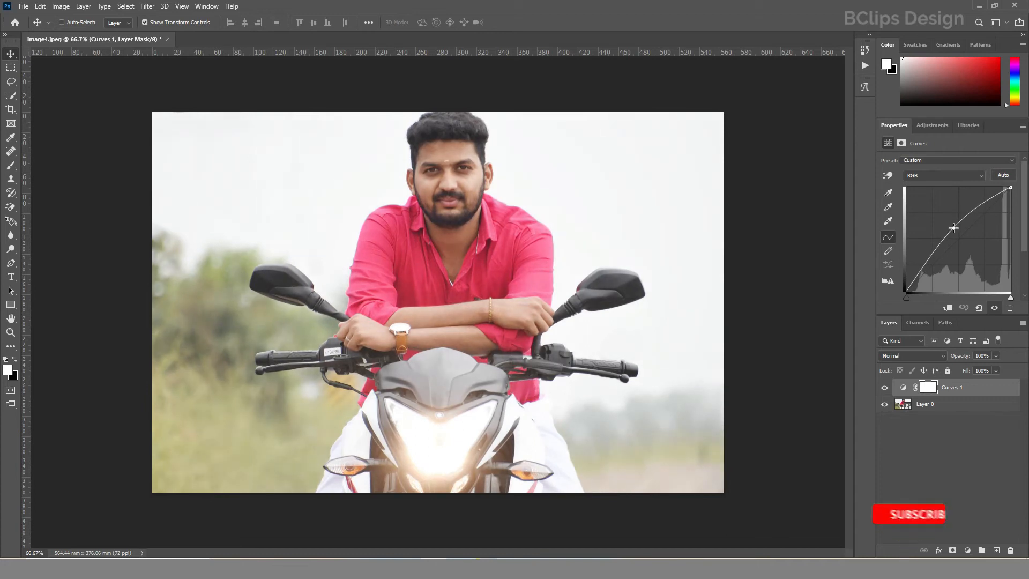
pyautogui.moveTo(907, 298); pyautogui.dragTo(908, 298)
pyautogui.moveTo(911, 298)
pyautogui.mouseDown()
pyautogui.moveTo(924, 298)
pyautogui.moveTo(912, 298)
pyautogui.mouseUp()
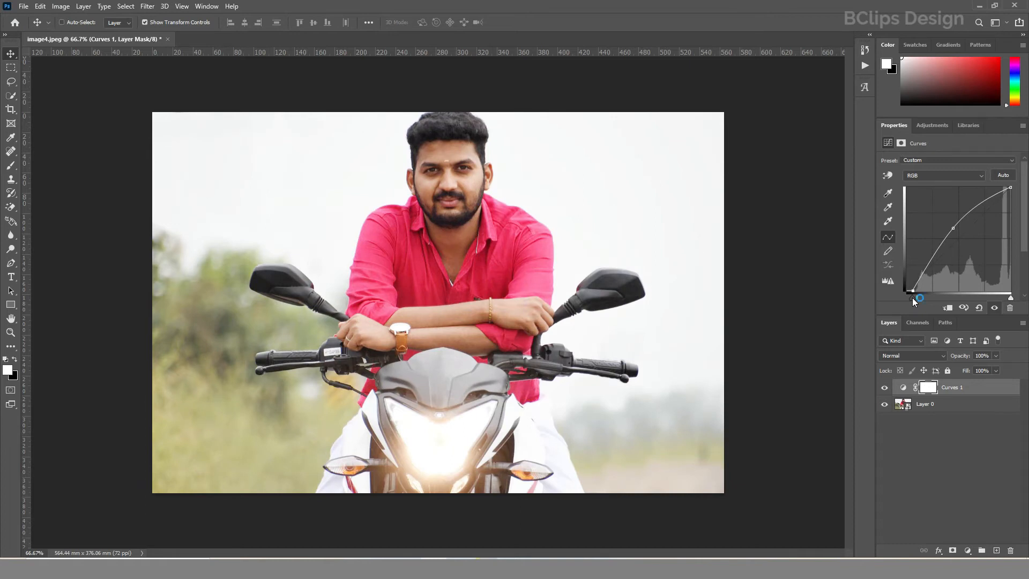
# Step: Open the Unsharp Mask filter on Layer 0 and center its preview on the man's face
pyautogui.click(960, 449)
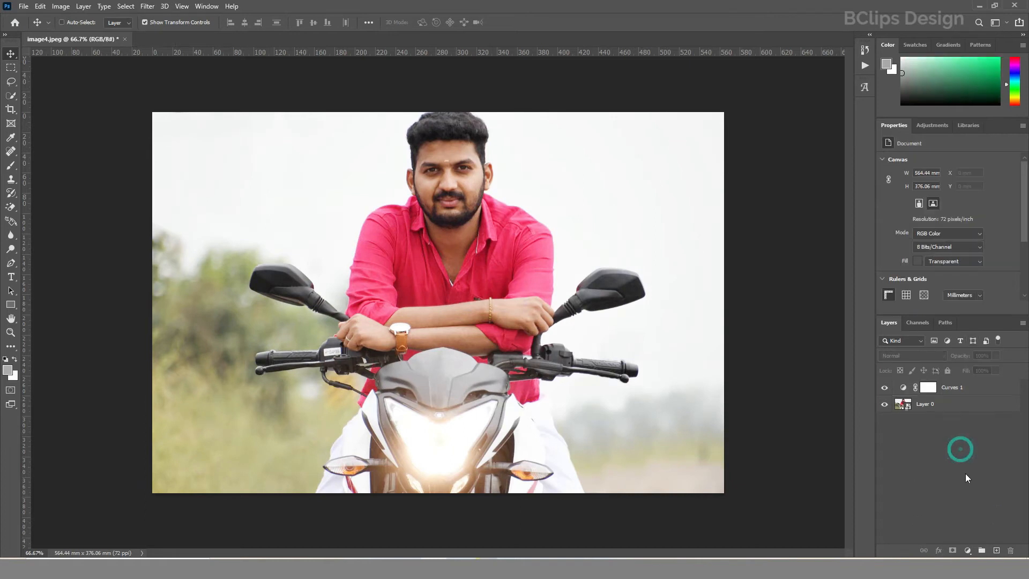
pyautogui.click(938, 408)
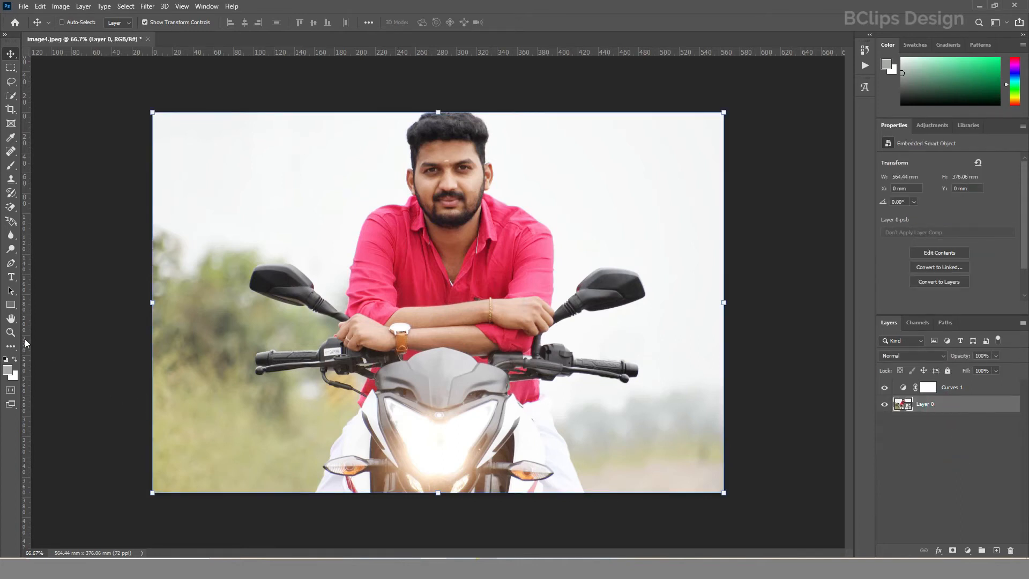
pyautogui.click(11, 332)
pyautogui.moveTo(469, 186); pyautogui.dragTo(493, 234)
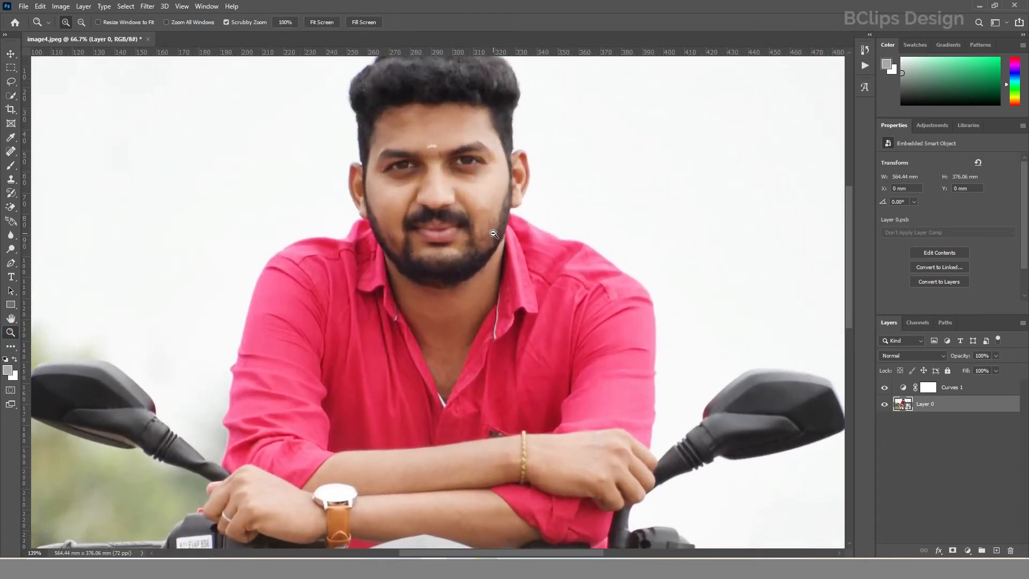
pyautogui.click(11, 54)
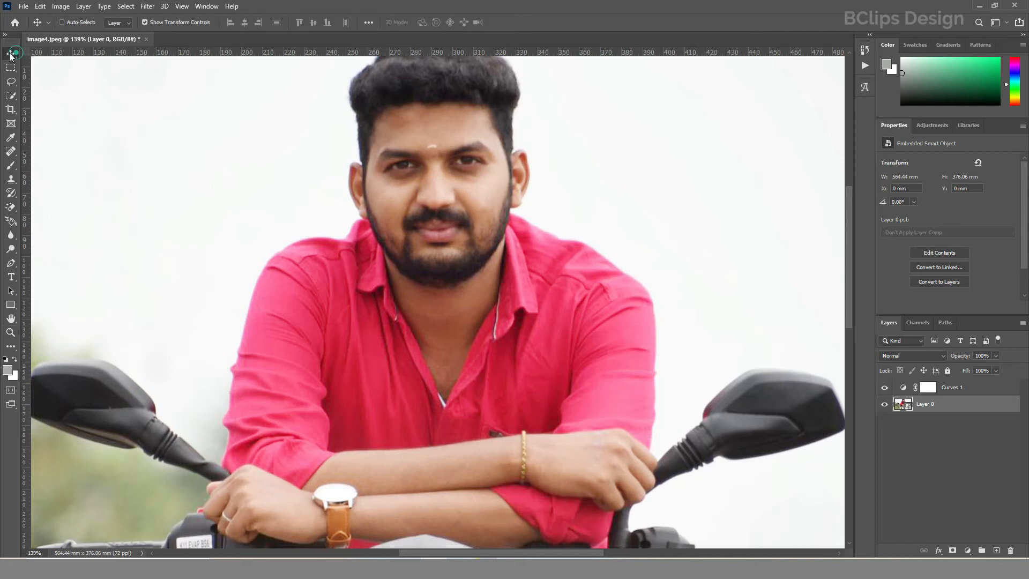
pyautogui.click(143, 6)
pyautogui.moveTo(164, 7)
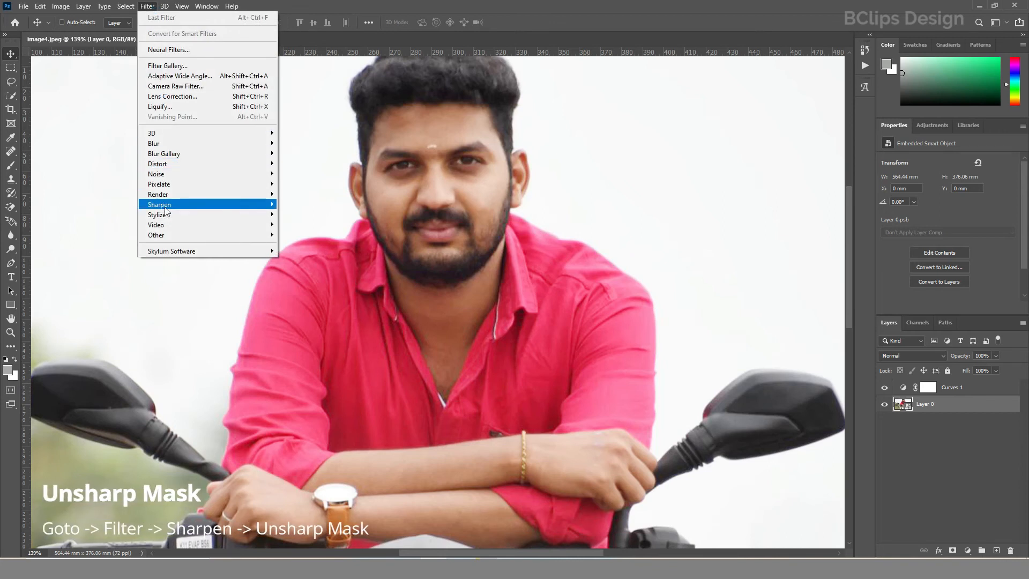
pyautogui.moveTo(168, 210)
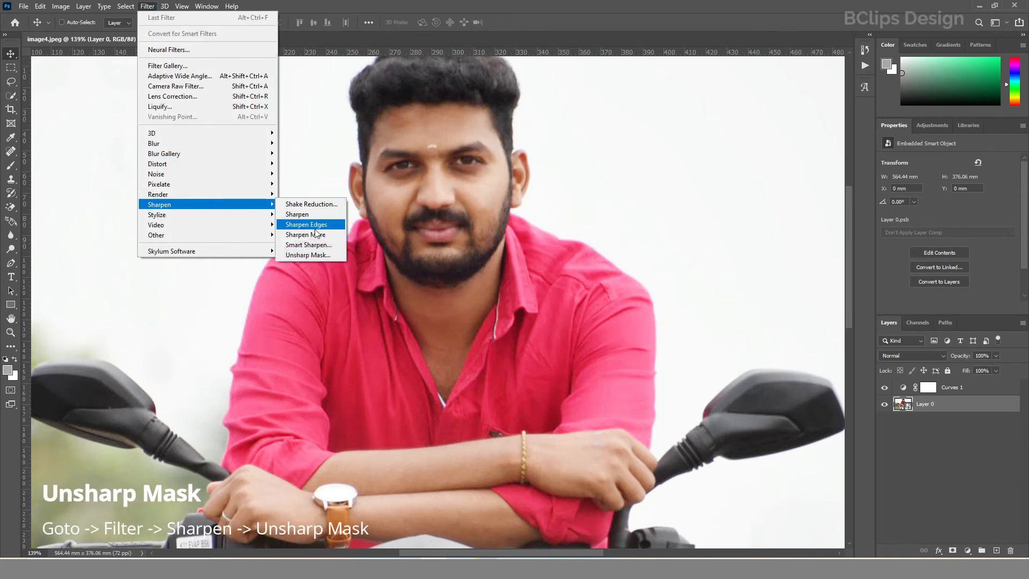
pyautogui.click(312, 256)
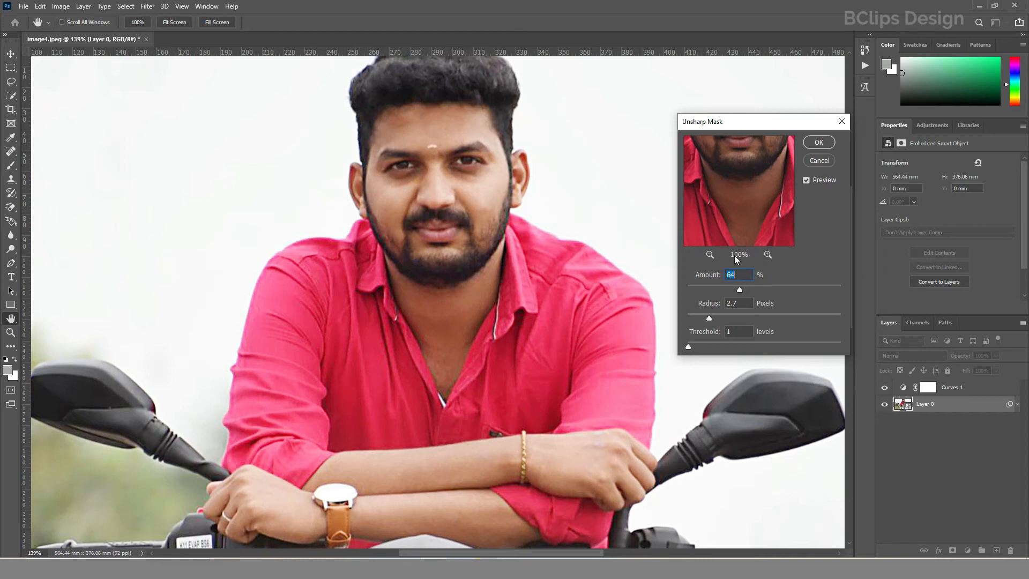
pyautogui.moveTo(754, 163); pyautogui.dragTo(750, 218)
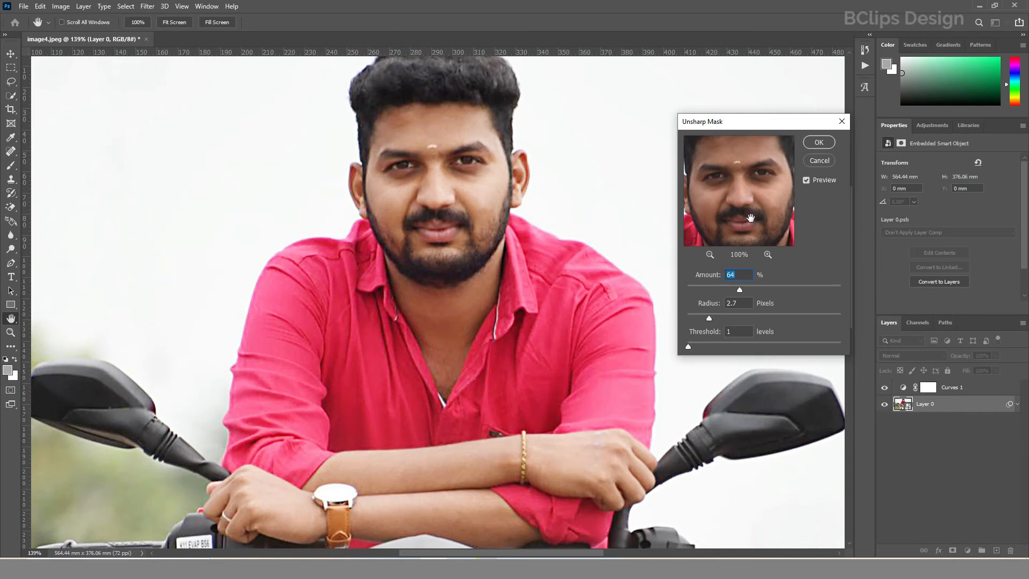
# Step: Try the maximum Unsharp Mask amount of 500%, and reduce the amount to 98%
pyautogui.click(739, 290)
pyautogui.moveTo(778, 291); pyautogui.dragTo(846, 296)
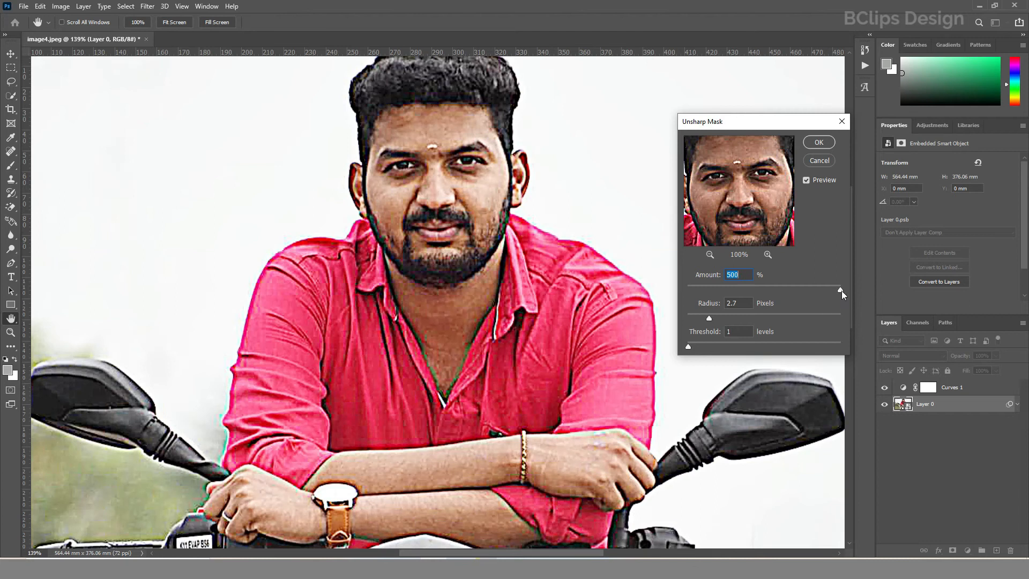
pyautogui.moveTo(841, 290); pyautogui.dragTo(774, 289)
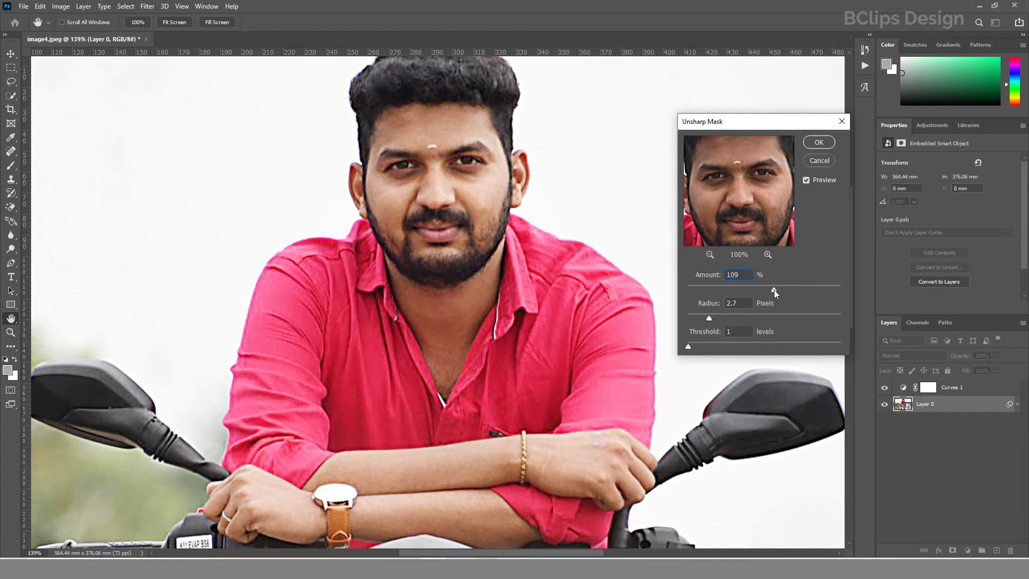
pyautogui.moveTo(768, 289); pyautogui.dragTo(769, 289)
# Step: Try the maximum Unsharp Mask radius of 1000 pixels, and reduce the radius to 2.6 pixels
pyautogui.moveTo(709, 316); pyautogui.dragTo(854, 318)
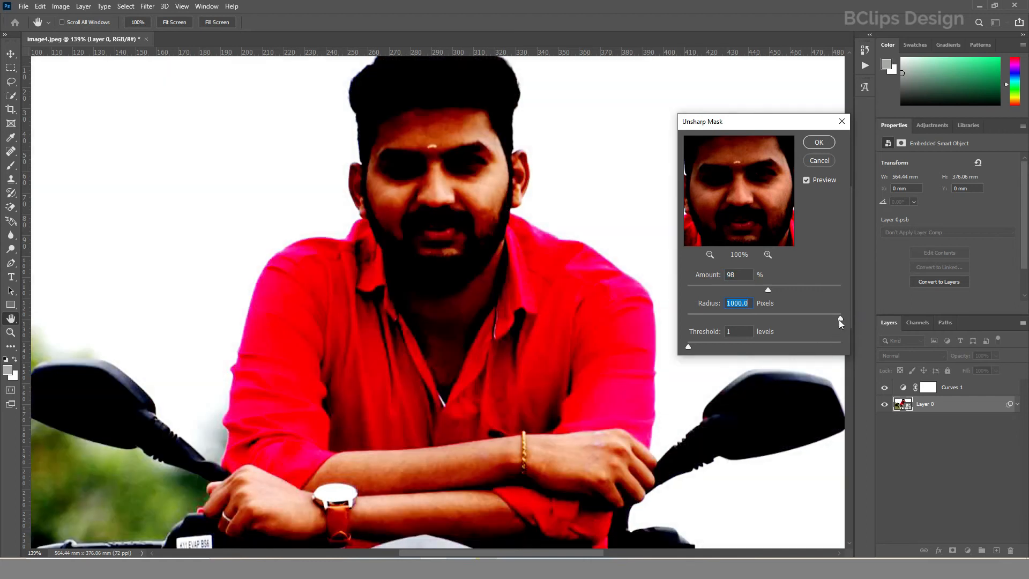
pyautogui.moveTo(839, 318); pyautogui.dragTo(734, 319)
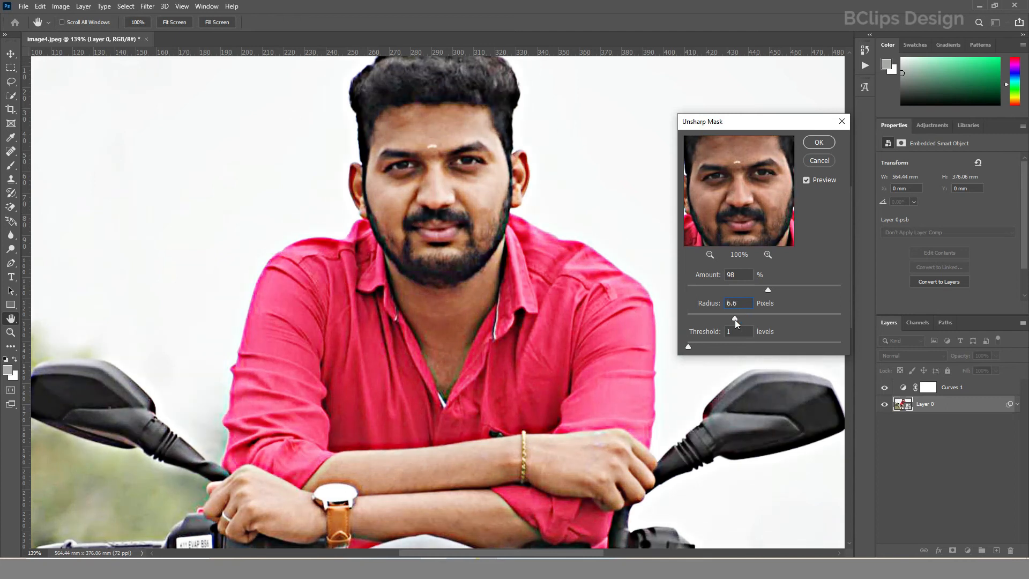
pyautogui.click(700, 321)
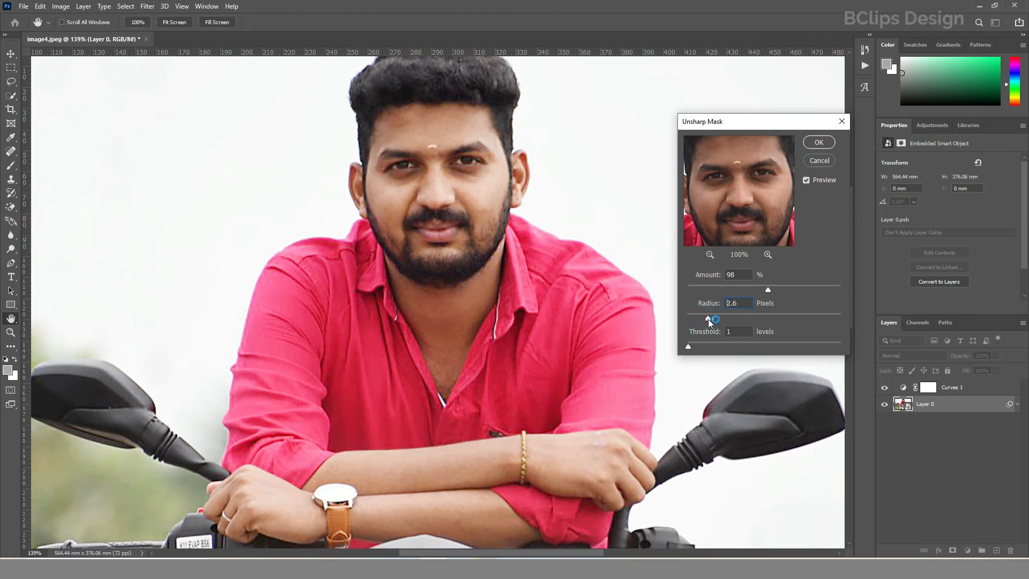
# Step: Set the radius to 2.2 pixels and, after trying a threshold of 255 levels, lower the threshold to 0 and compare the face preview
pyautogui.moveTo(705, 319); pyautogui.dragTo(902, 346)
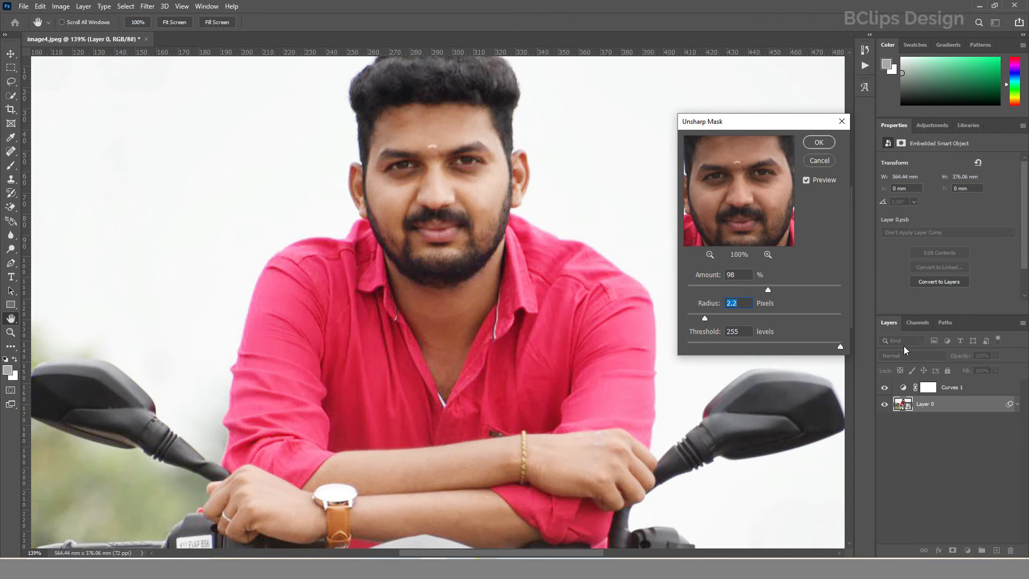
pyautogui.moveTo(905, 345); pyautogui.dragTo(769, 347)
pyautogui.moveTo(706, 346); pyautogui.dragTo(664, 345)
pyautogui.click(751, 212)
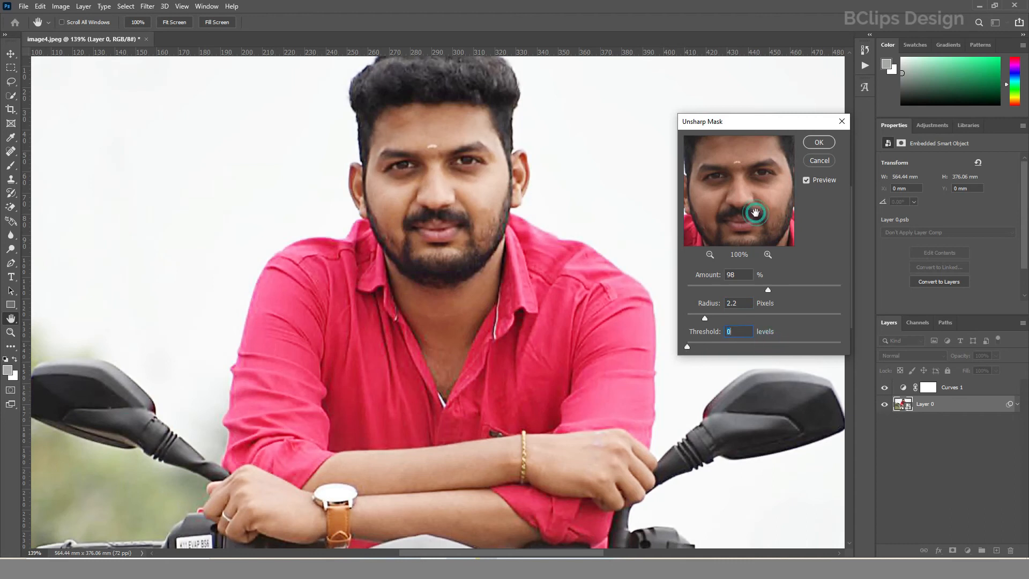
pyautogui.click(755, 212)
pyautogui.click(755, 212)
# Step: Soften the sharpening by setting the Unsharp Mask amount to 78% and the radius to 1.9 pixels
pyautogui.moveTo(706, 321); pyautogui.dragTo(698, 317)
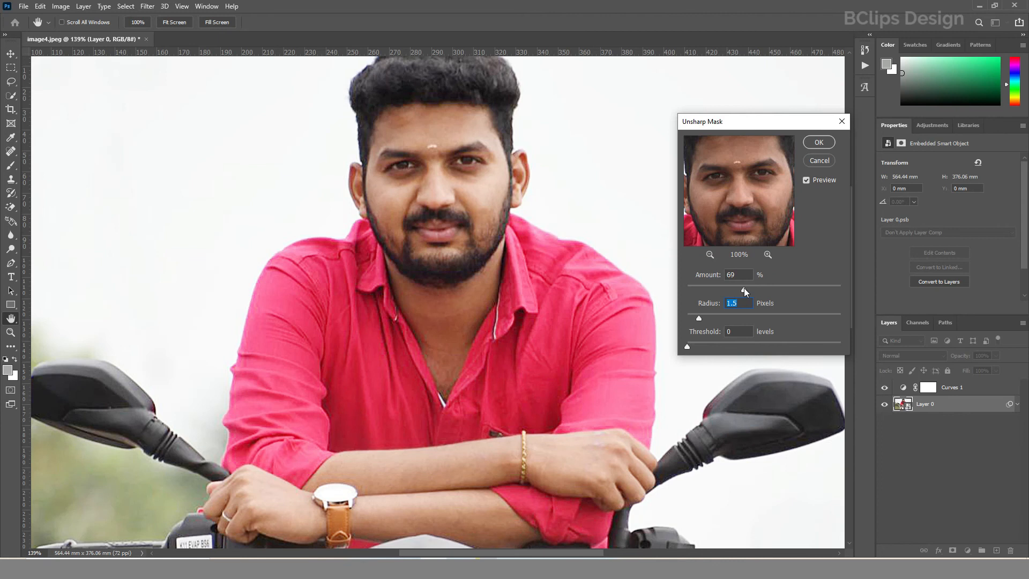
pyautogui.click(743, 290)
pyautogui.click(767, 224)
pyautogui.click(769, 223)
pyautogui.moveTo(700, 318); pyautogui.dragTo(704, 318)
pyautogui.click(703, 317)
pyautogui.moveTo(752, 289); pyautogui.dragTo(751, 290)
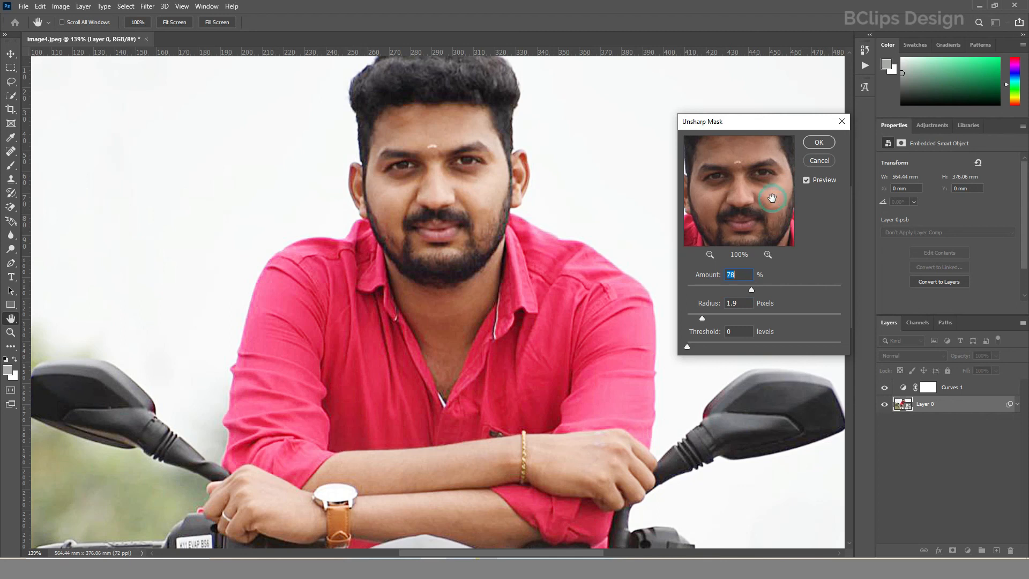
# Step: Compare the photo with the sharpening preview off and on, and apply the Unsharp Mask filter
pyautogui.click(809, 183)
pyautogui.click(809, 182)
pyautogui.click(809, 182)
pyautogui.click(809, 182)
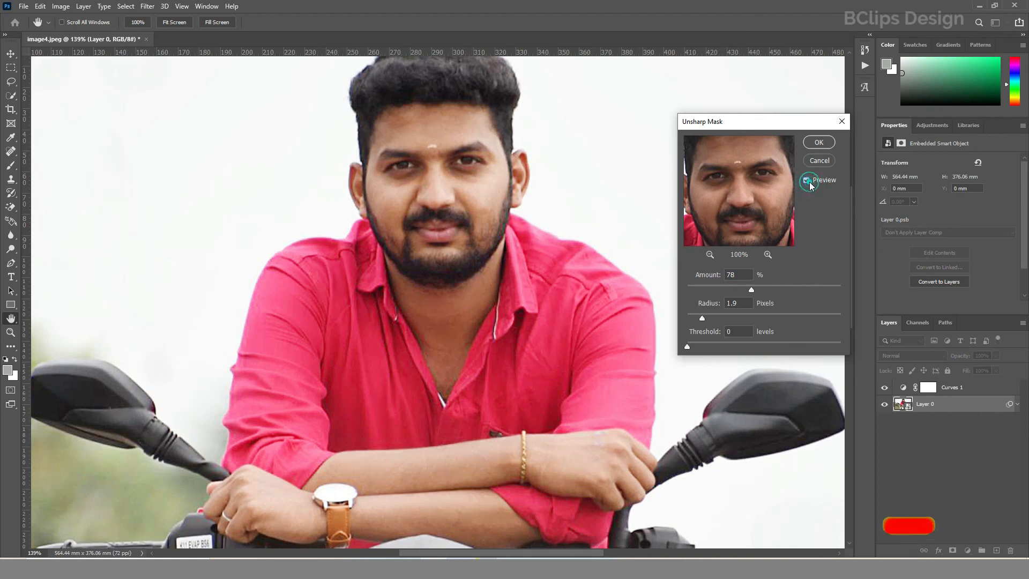
pyautogui.click(818, 143)
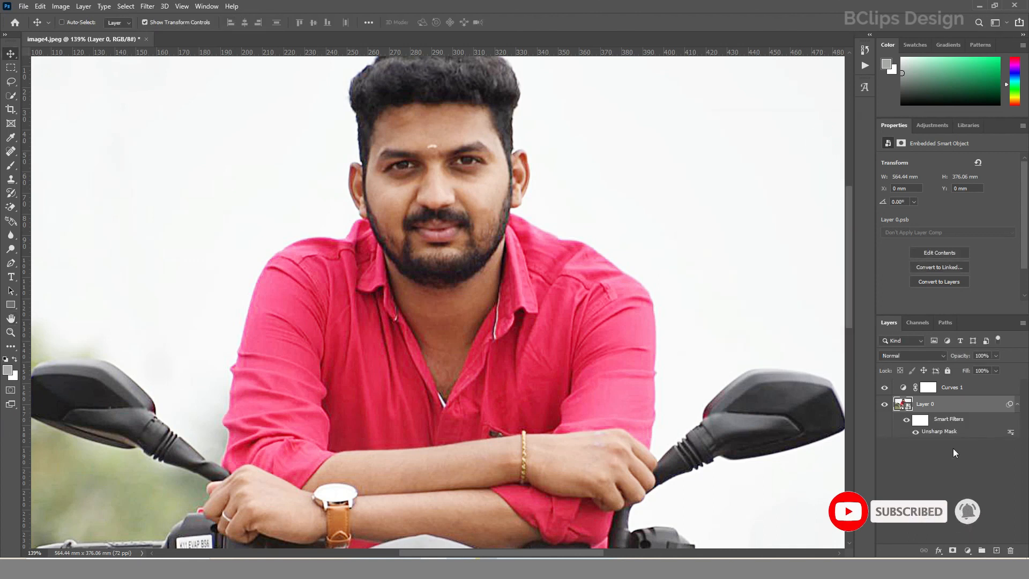
# Step: Compare the photo with and without the Unsharp Mask smart filter and the Curves 1 adjustment
pyautogui.click(914, 432)
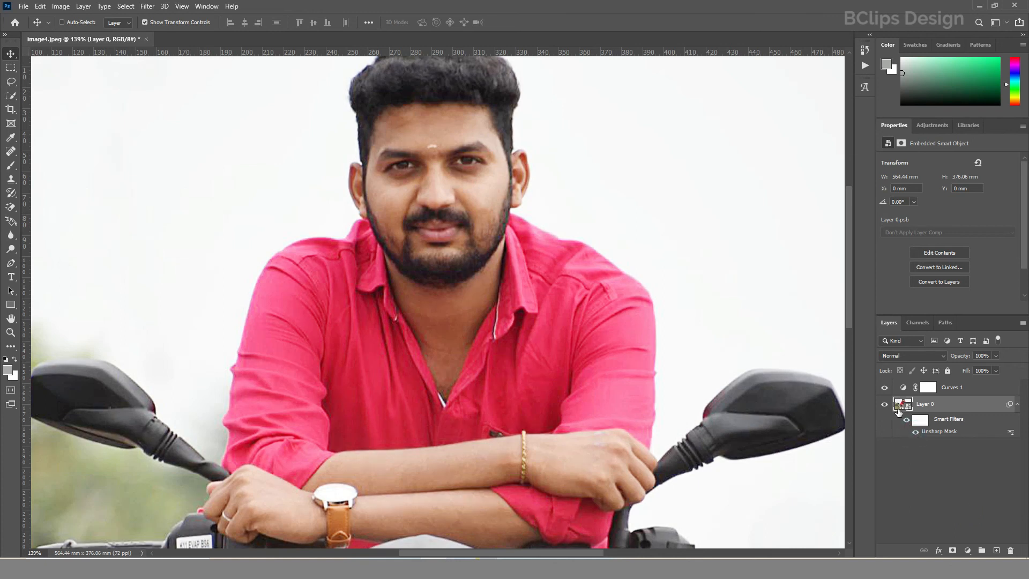
pyautogui.click(883, 387)
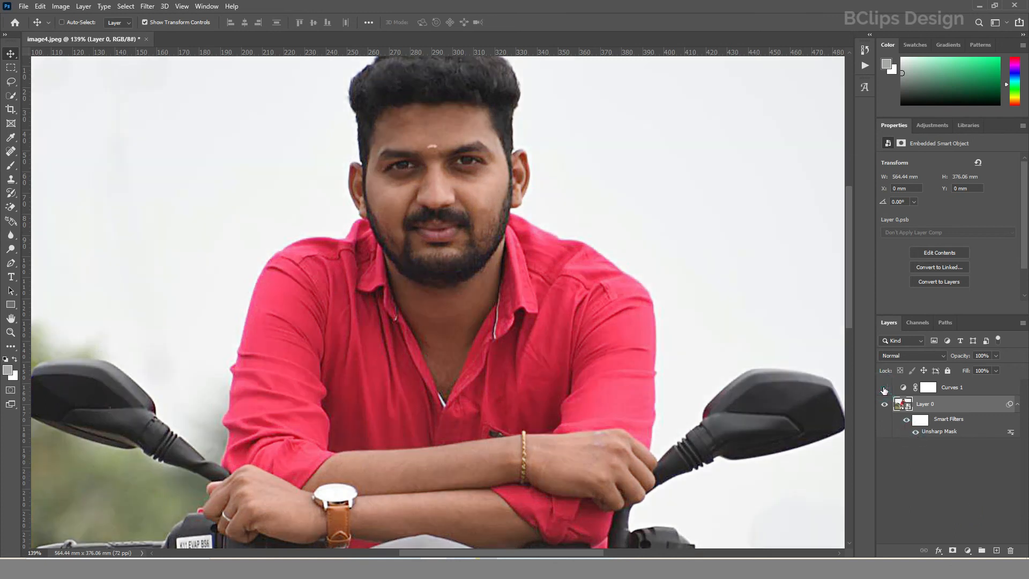
pyautogui.click(884, 387)
pyautogui.hotkey('ctrl', '0')
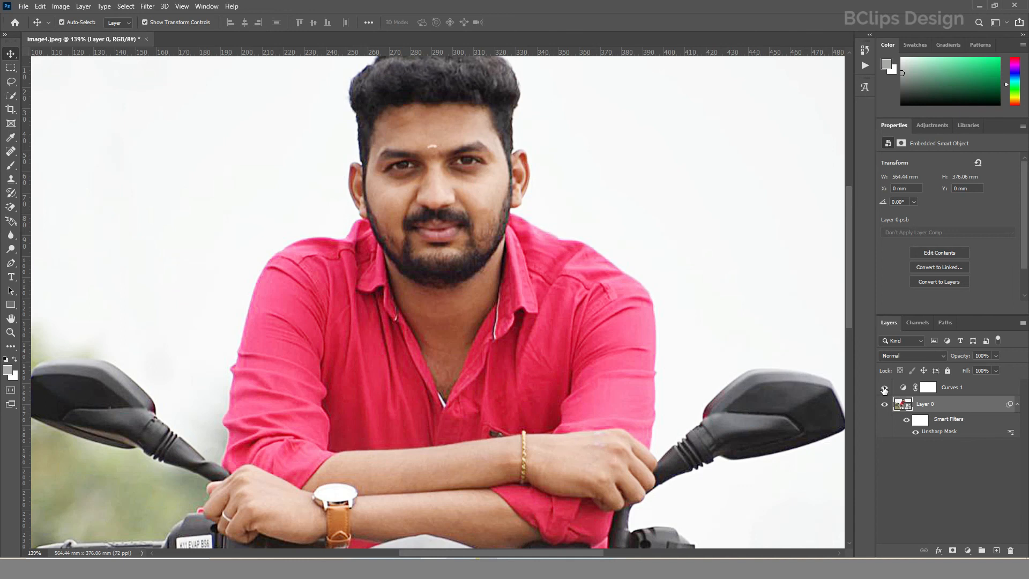
pyautogui.hotkey('ctrl', '-')
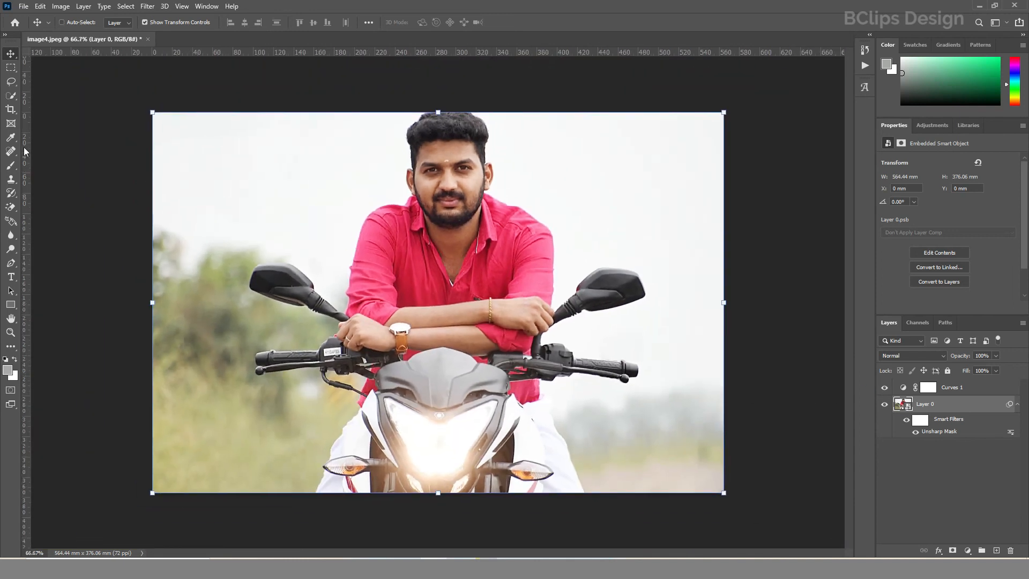
# Step: Fit the whole photo on screen and compare it with Layer 0's smart filters hidden and shown
pyautogui.click(11, 333)
pyautogui.moveTo(129, 100); pyautogui.dragTo(278, 301)
pyautogui.rightClick(279, 299)
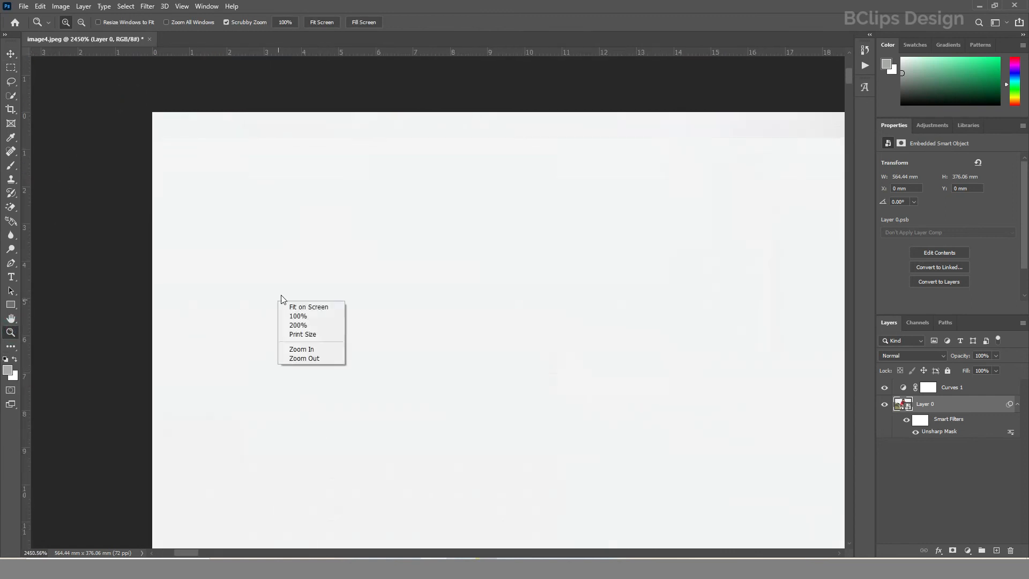
pyautogui.click(313, 307)
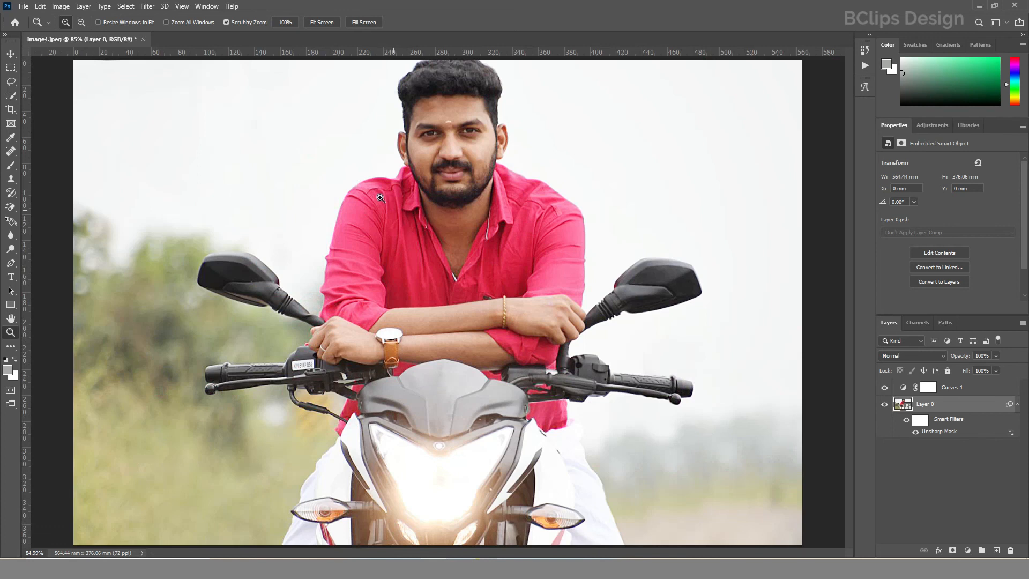
pyautogui.click(11, 54)
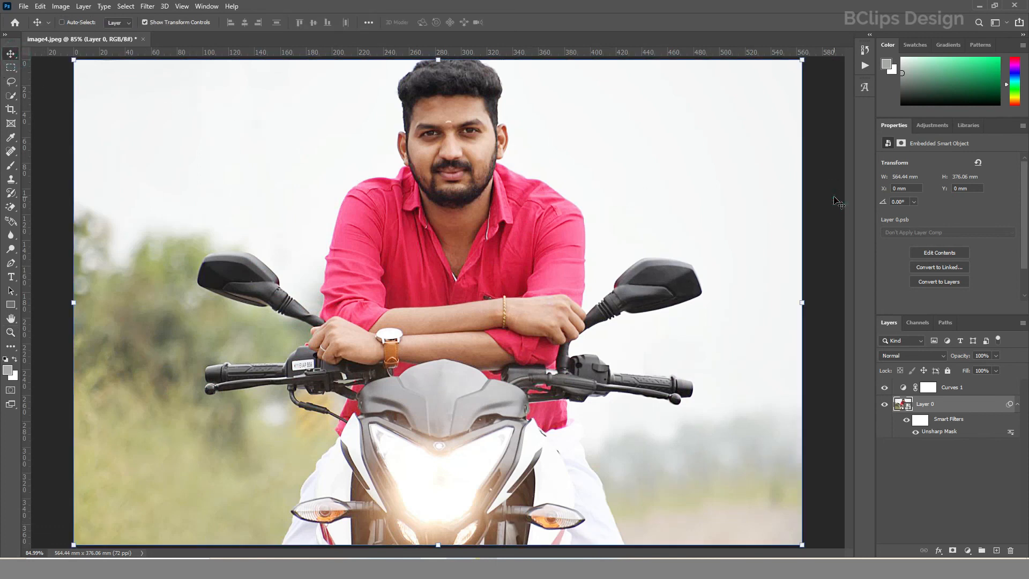
pyautogui.click(971, 389)
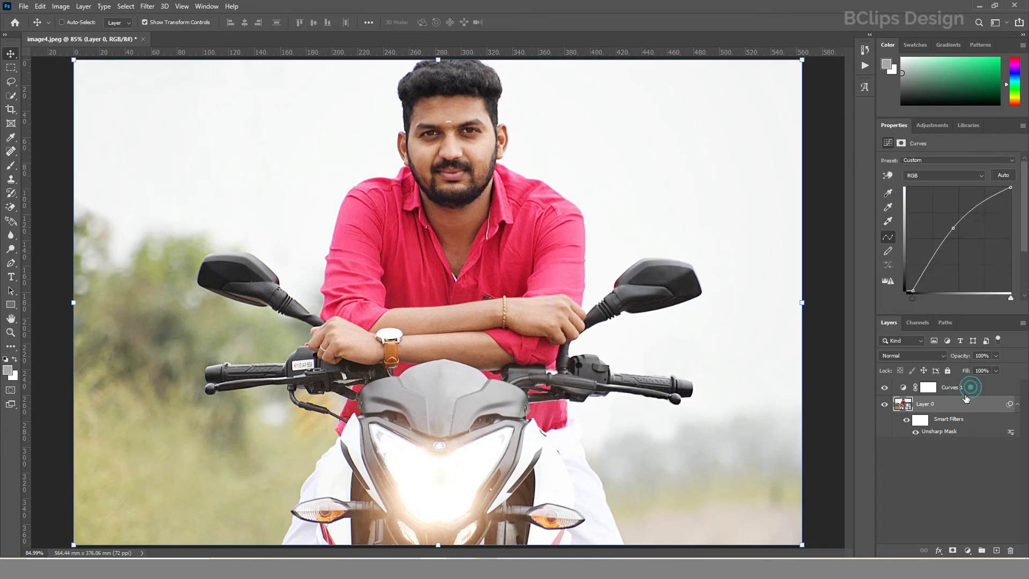
pyautogui.click(974, 435)
pyautogui.click(906, 420)
pyautogui.click(906, 420)
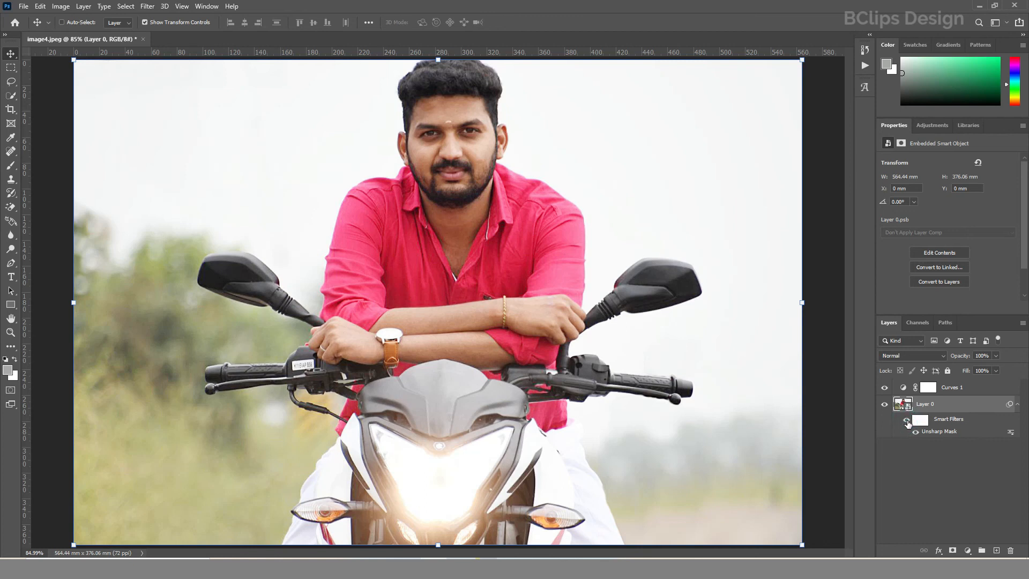